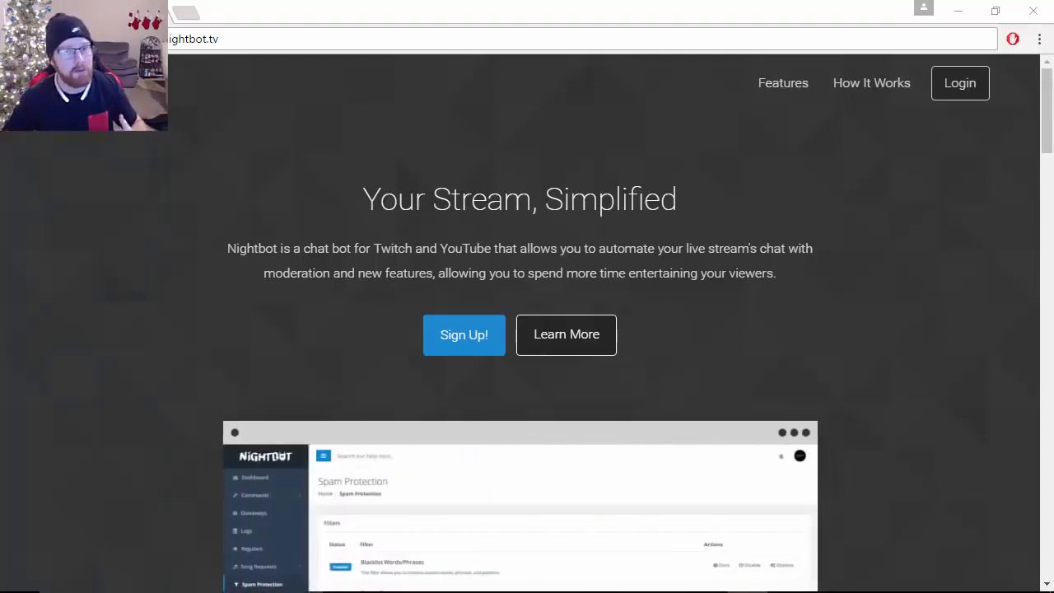
- Sign into Nightbot with the Twitch account
{"action": "left_click_drag", "start_coordinate": [354, 189], "coordinate": [93, 281]}
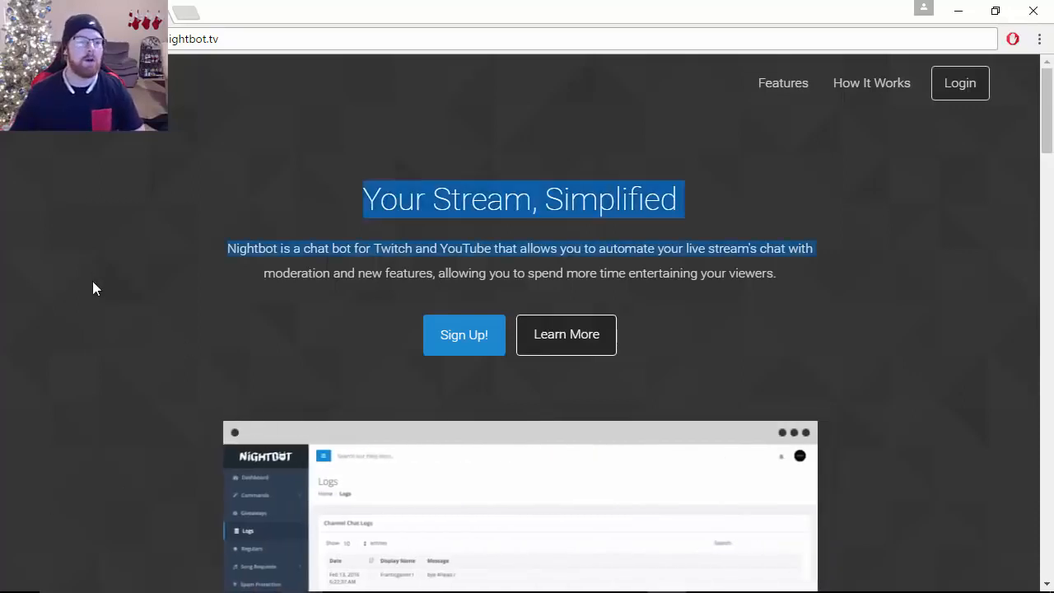
{"action": "left_click", "coordinate": [218, 82]}
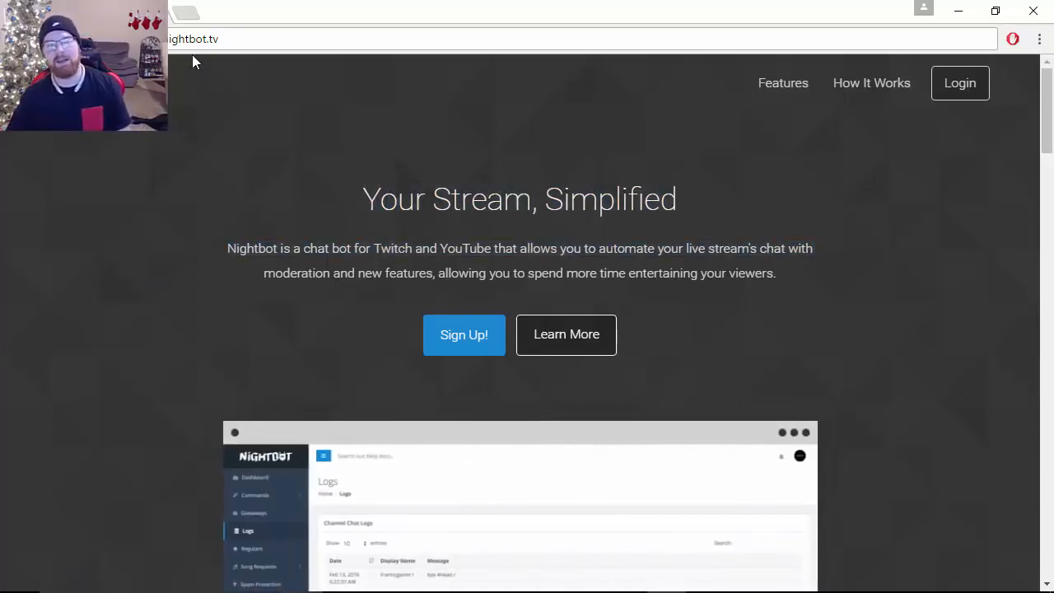
{"action": "left_click", "coordinate": [963, 86]}
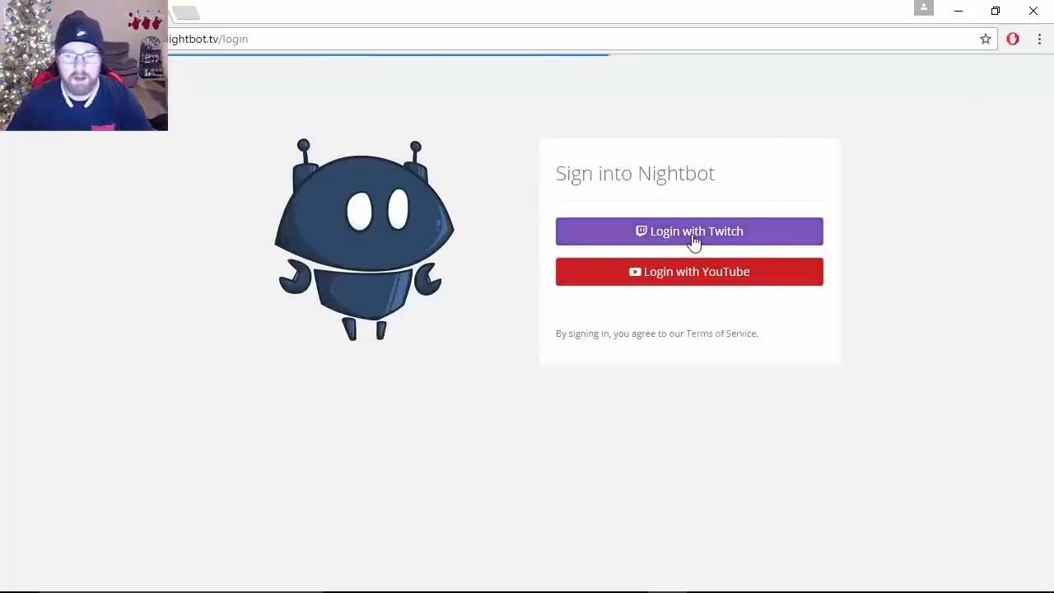
{"action": "left_click", "coordinate": [692, 234]}
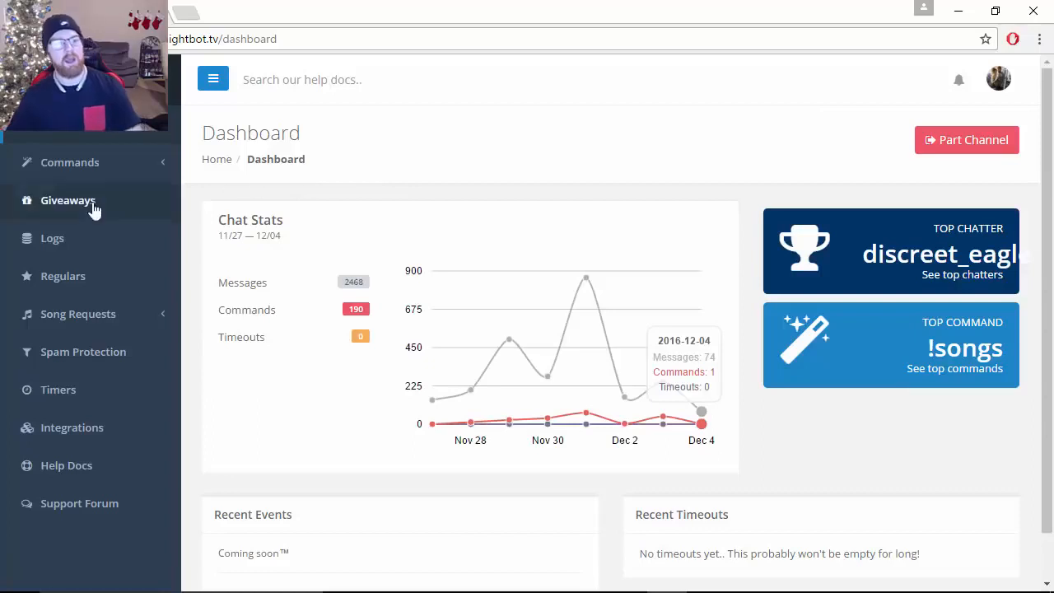
- Go to the AutoDJ page for song requests and pause the current song
{"action": "left_click", "coordinate": [93, 320]}
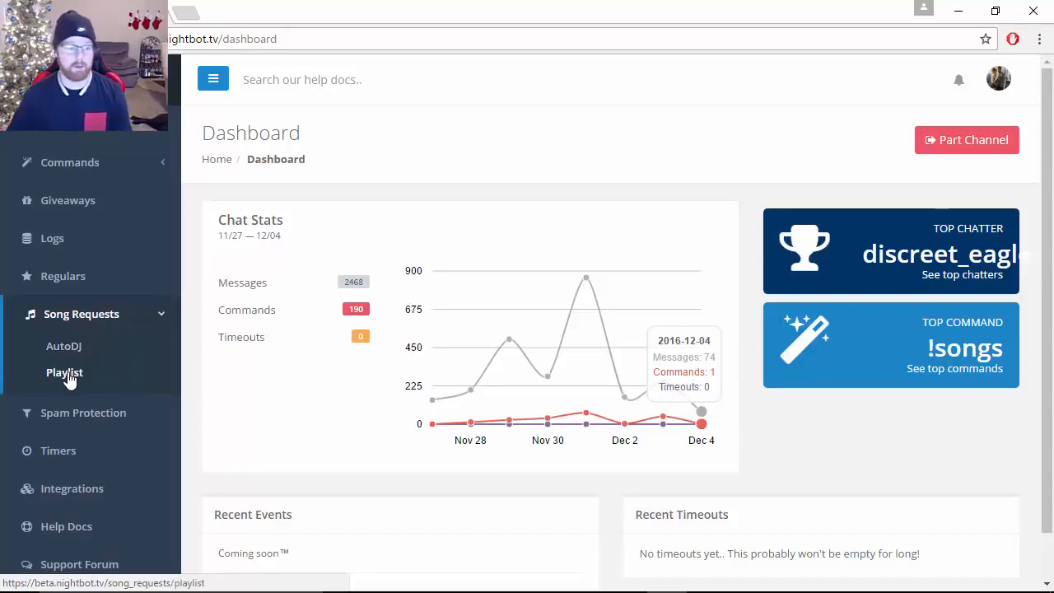
{"action": "left_click", "coordinate": [70, 377]}
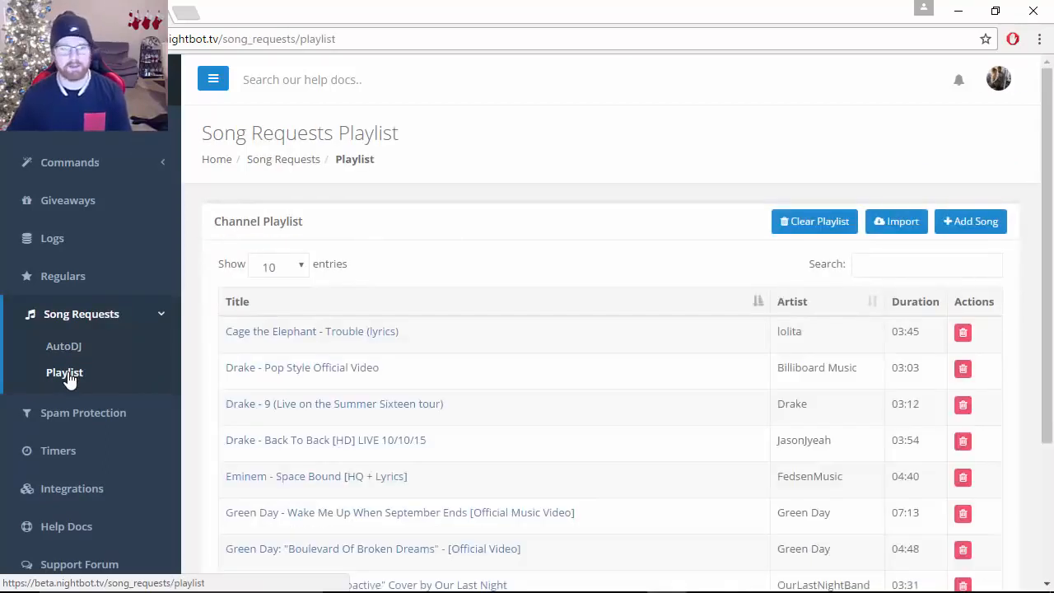
{"action": "left_click", "coordinate": [65, 352]}
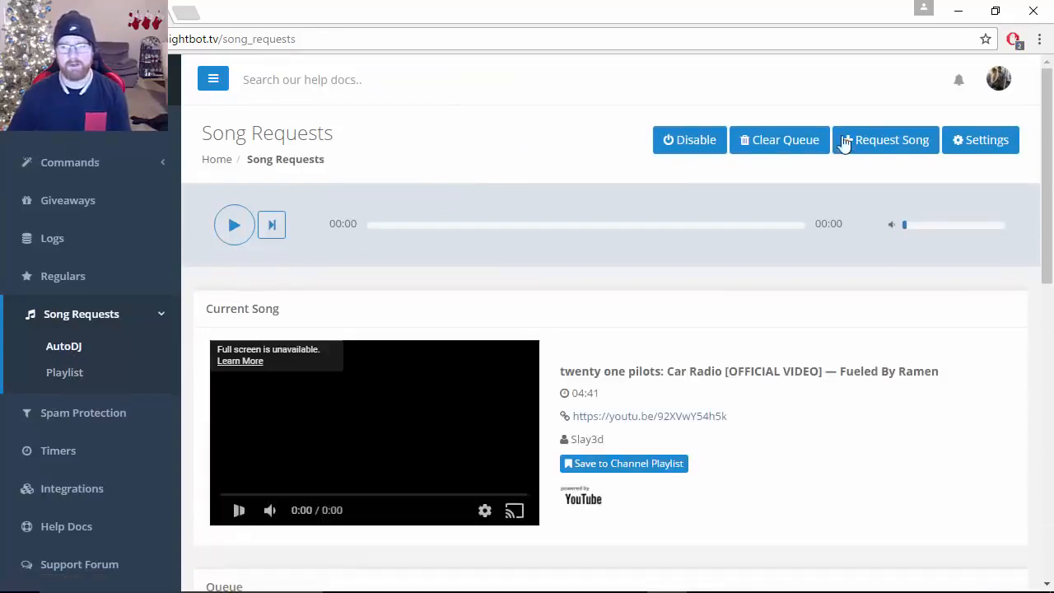
{"action": "left_click", "coordinate": [959, 144]}
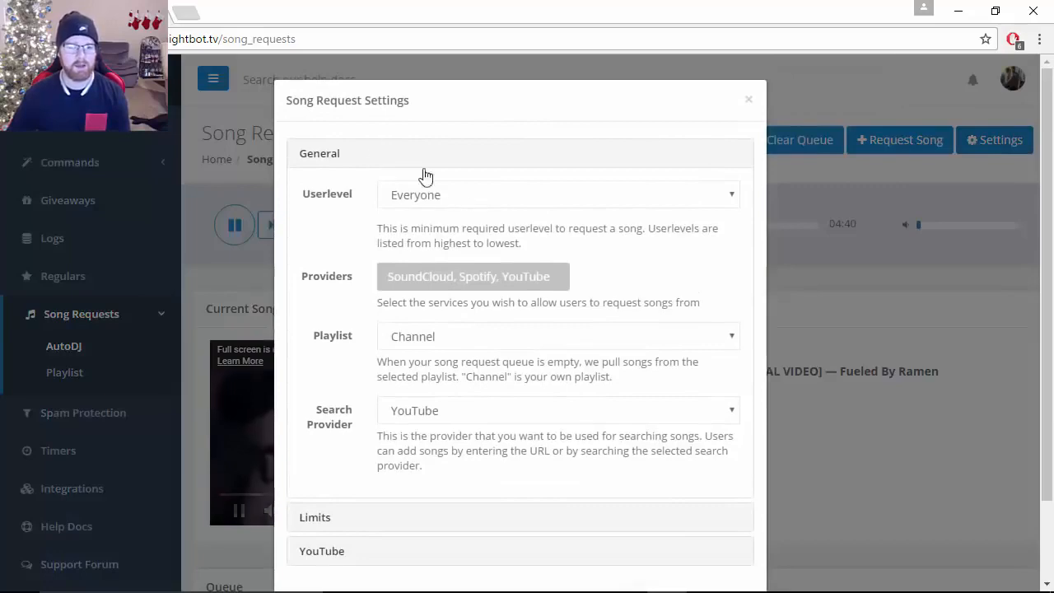
{"action": "left_click", "coordinate": [241, 231]}
{"action": "left_click", "coordinate": [234, 228]}
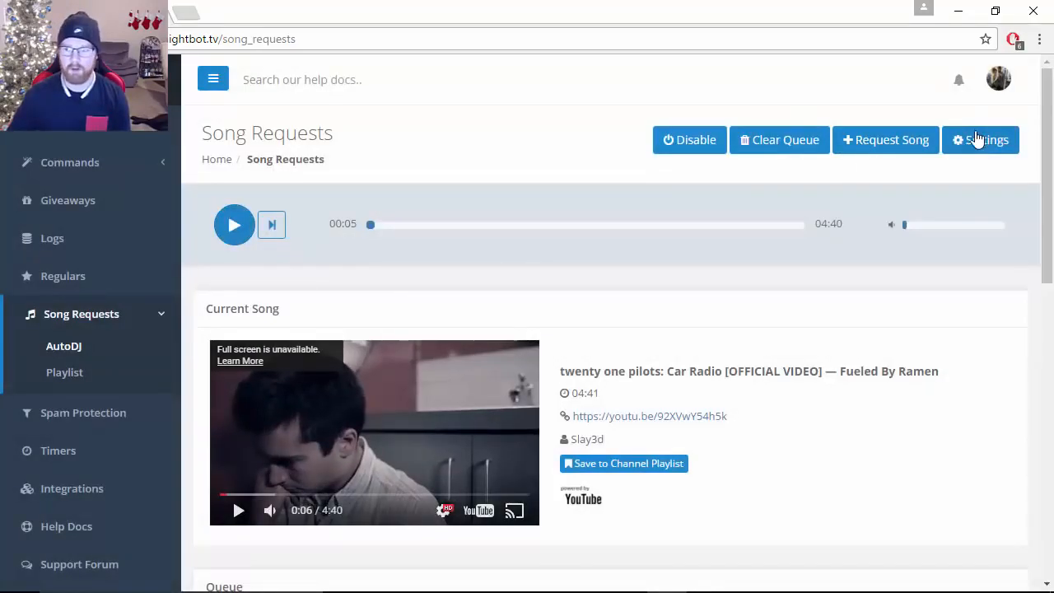
- Open the song request settings and set the playlist used for an empty queue to Monstercat
{"action": "left_click", "coordinate": [965, 140]}
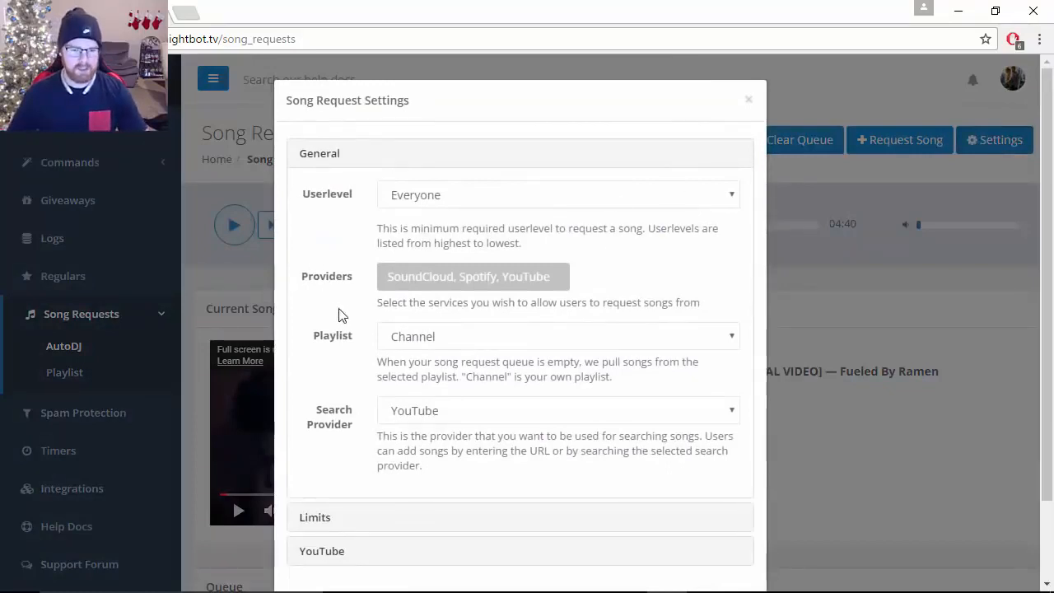
{"action": "scroll", "coordinate": [341, 318], "scroll_direction": "down", "scroll_amount": 2}
{"action": "scroll", "coordinate": [412, 225], "scroll_direction": "up", "scroll_amount": 2}
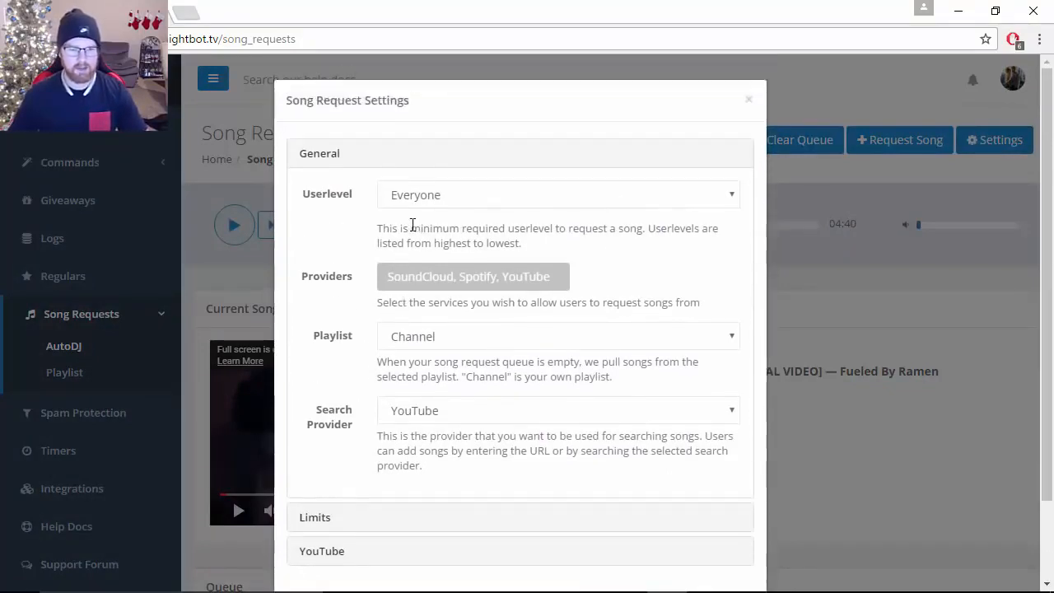
{"action": "left_click", "coordinate": [482, 345]}
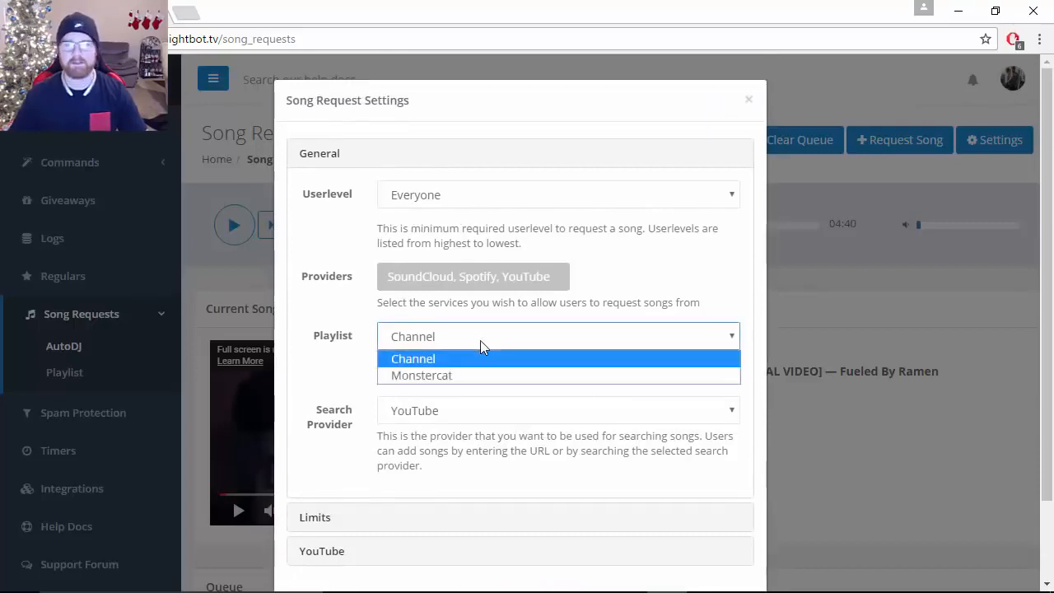
{"action": "left_click", "coordinate": [434, 377]}
{"action": "left_click", "coordinate": [379, 337]}
{"action": "left_click", "coordinate": [364, 335]}
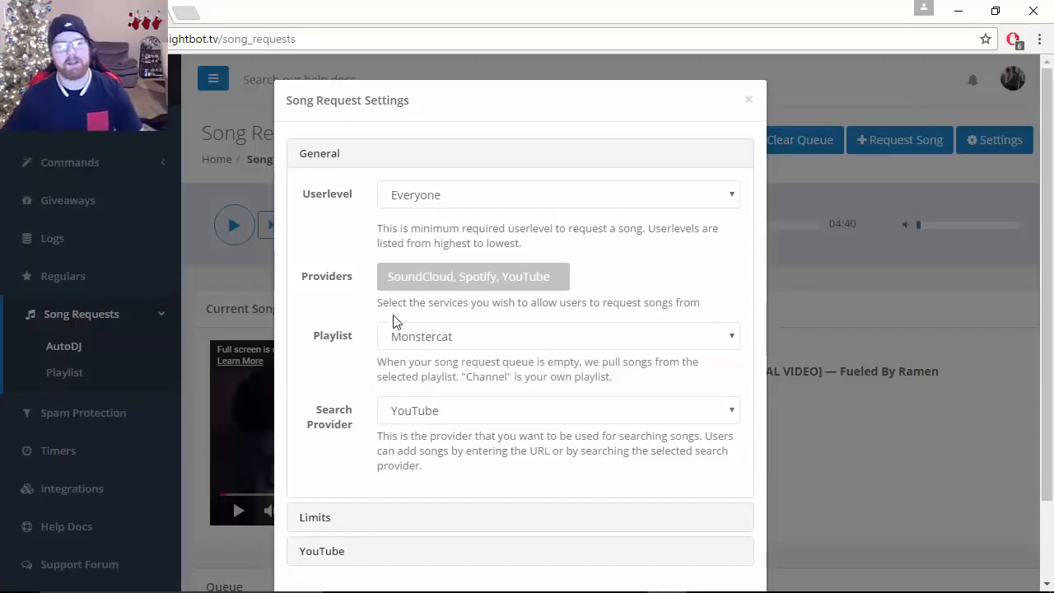
- Set the playlist in the song request settings back to Channel
{"action": "left_click", "coordinate": [518, 344]}
{"action": "left_click", "coordinate": [471, 359]}
{"action": "left_click", "coordinate": [346, 328]}
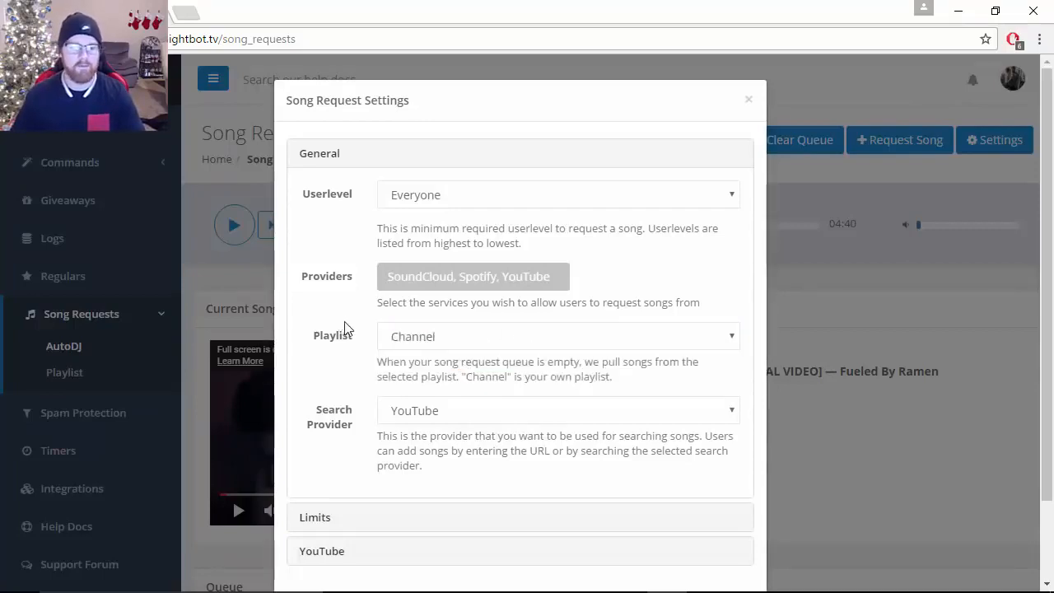
{"action": "scroll", "coordinate": [346, 328], "scroll_direction": "down", "scroll_amount": 1}
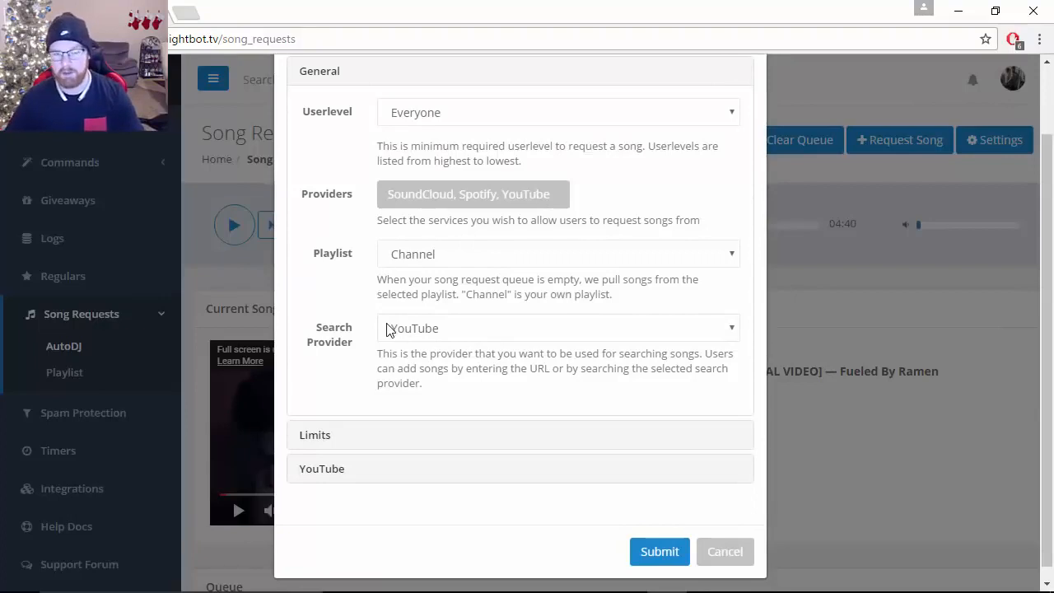
{"action": "scroll", "coordinate": [387, 327], "scroll_direction": "up", "scroll_amount": 1}
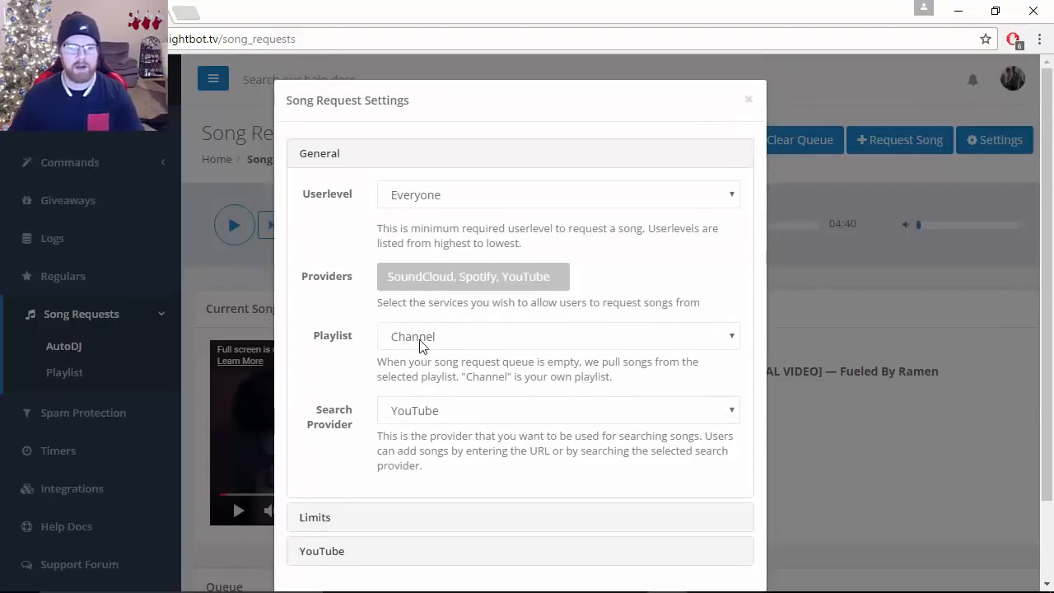
{"action": "scroll", "coordinate": [428, 346], "scroll_direction": "down", "scroll_amount": 1}
{"action": "scroll", "coordinate": [454, 324], "scroll_direction": "up", "scroll_amount": 1}
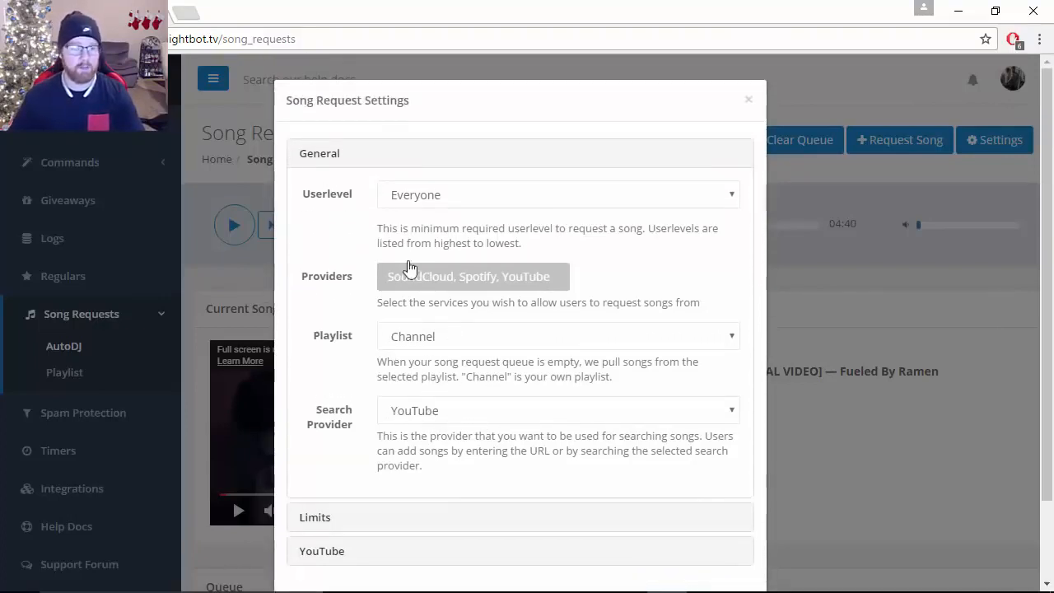
- Examine the userlevel choices for requesting songs and leave the settings without saving
{"action": "left_click", "coordinate": [431, 196]}
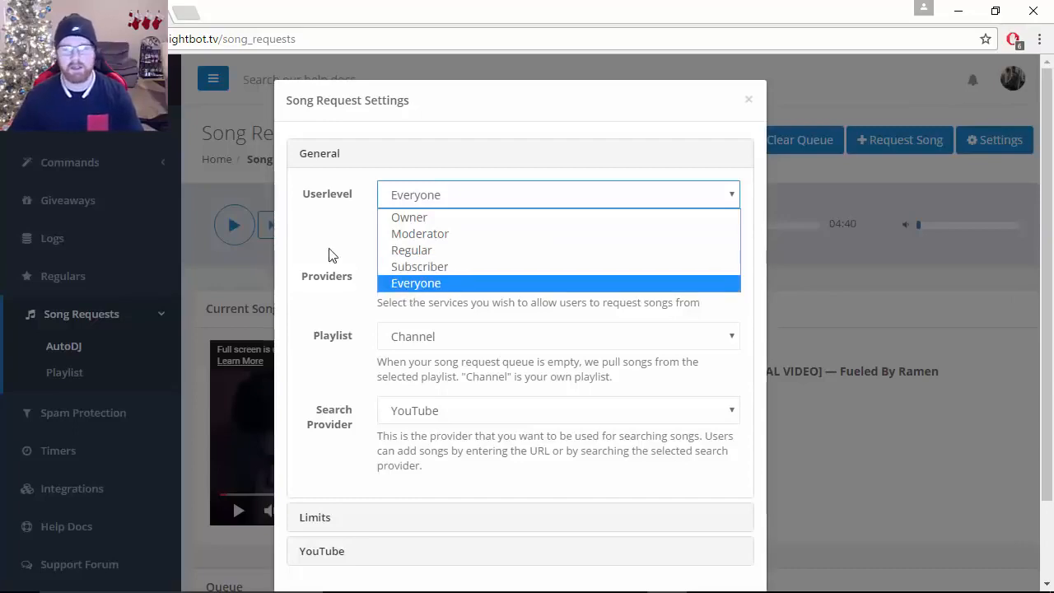
{"action": "left_click", "coordinate": [342, 233]}
{"action": "left_click_drag", "start_coordinate": [482, 110], "coordinate": [466, 28]}
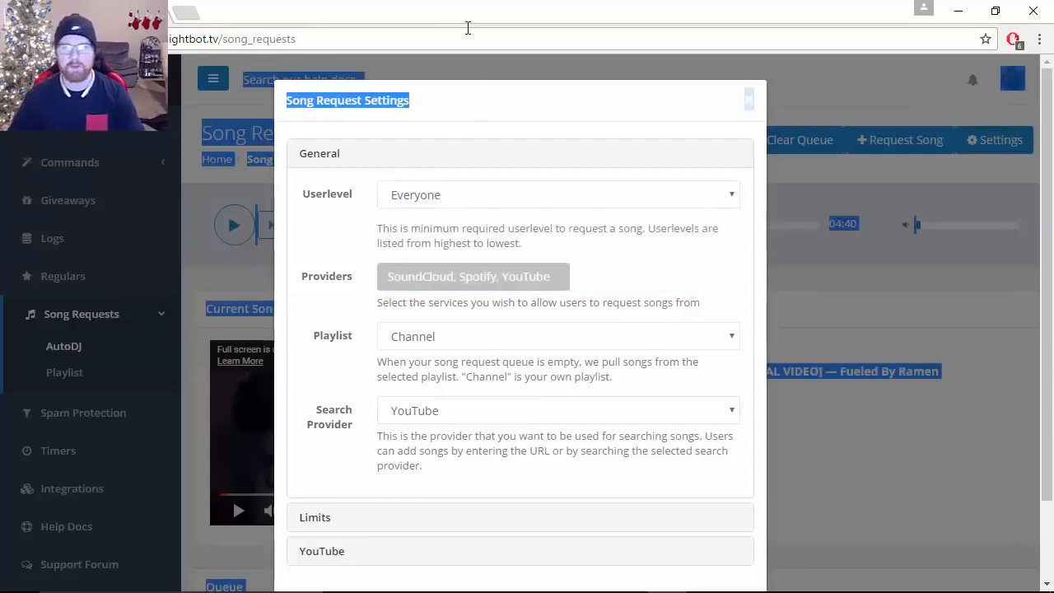
{"action": "left_click", "coordinate": [445, 70]}
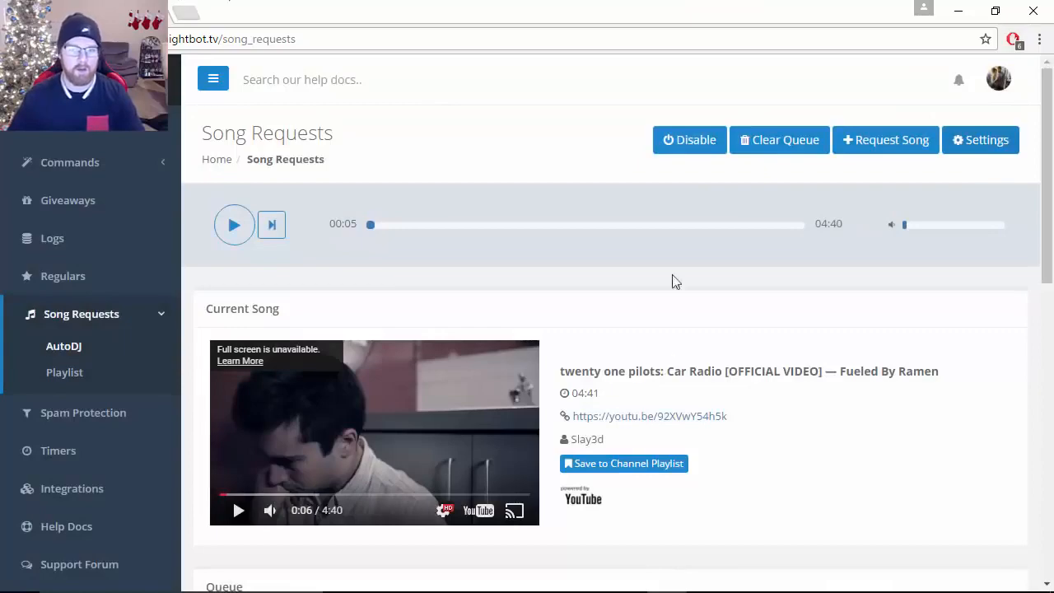
- Reopen the song request settings and submit them as they are
{"action": "left_click", "coordinate": [992, 144]}
{"action": "scroll", "coordinate": [522, 332], "scroll_direction": "down", "scroll_amount": 2}
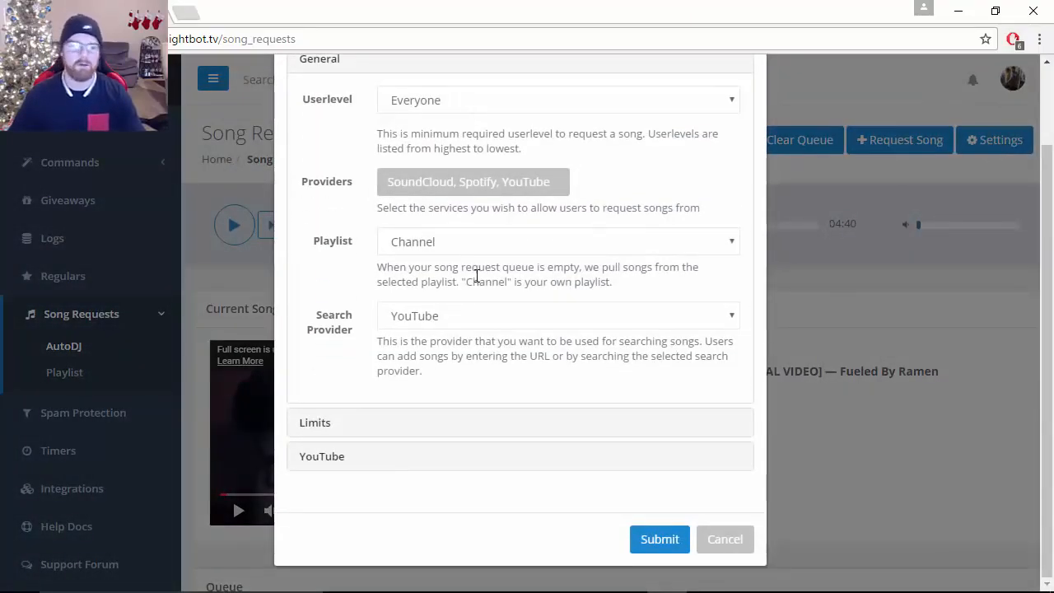
{"action": "left_click", "coordinate": [650, 535]}
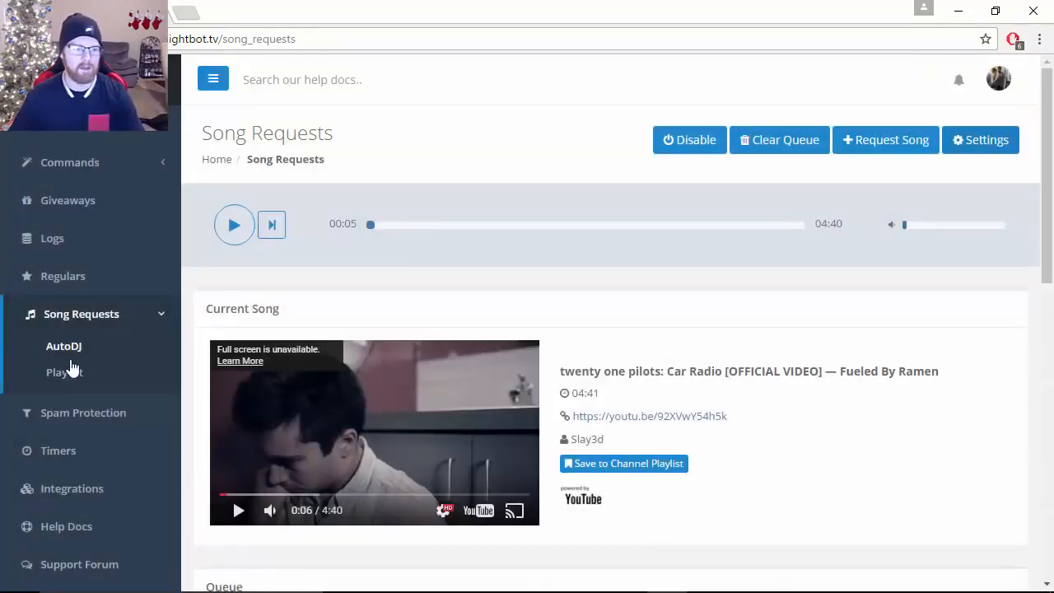
- Add a song to the channel playlist with the query "Toby Keith How do you like me now"
{"action": "left_click", "coordinate": [64, 372]}
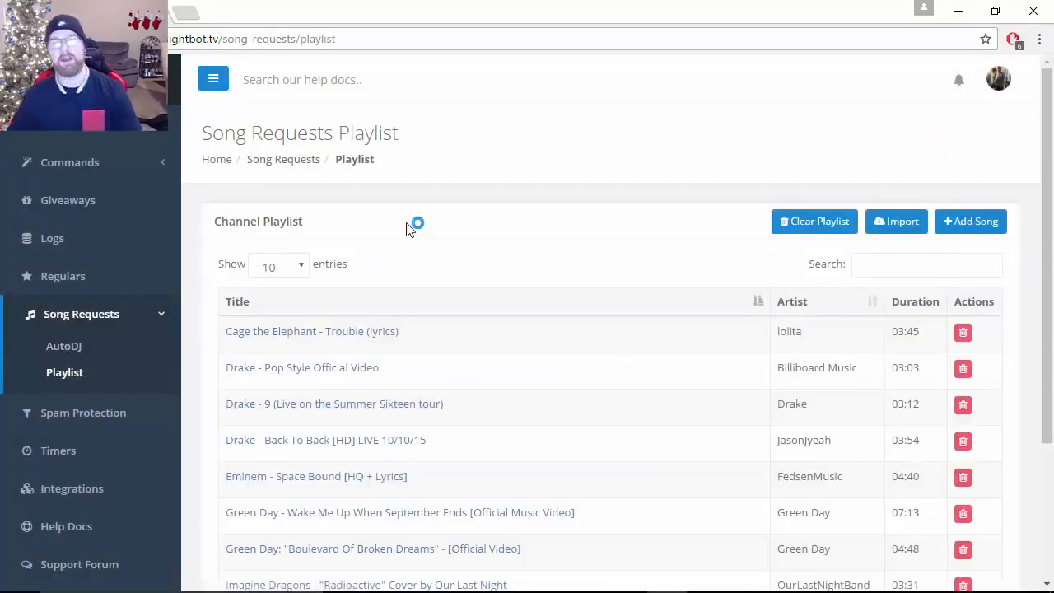
{"action": "scroll", "coordinate": [420, 237], "scroll_direction": "down", "scroll_amount": 2}
{"action": "scroll", "coordinate": [431, 237], "scroll_direction": "up", "scroll_amount": 2}
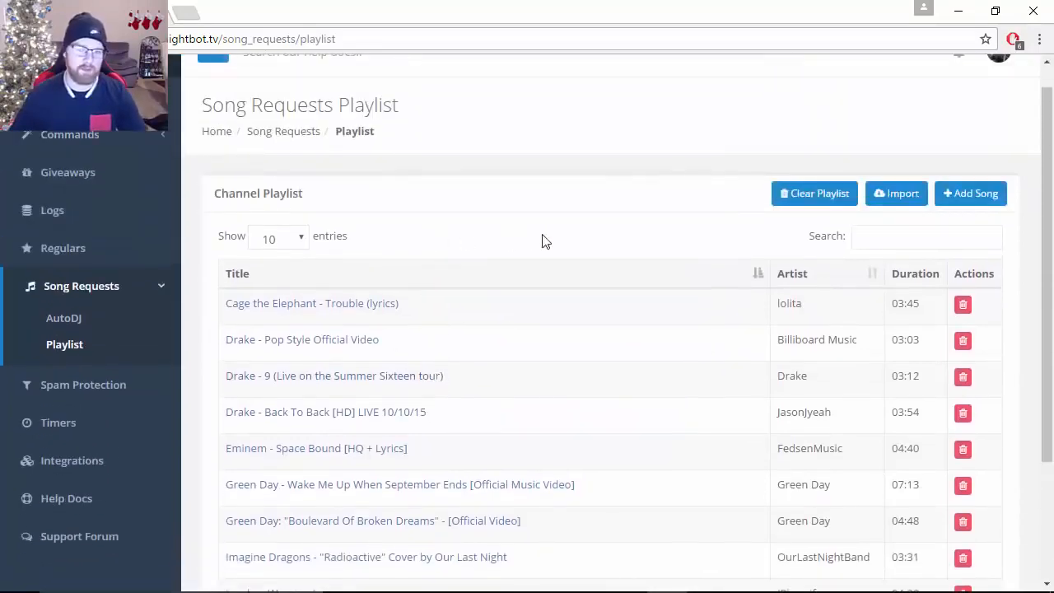
{"action": "left_click", "coordinate": [979, 195]}
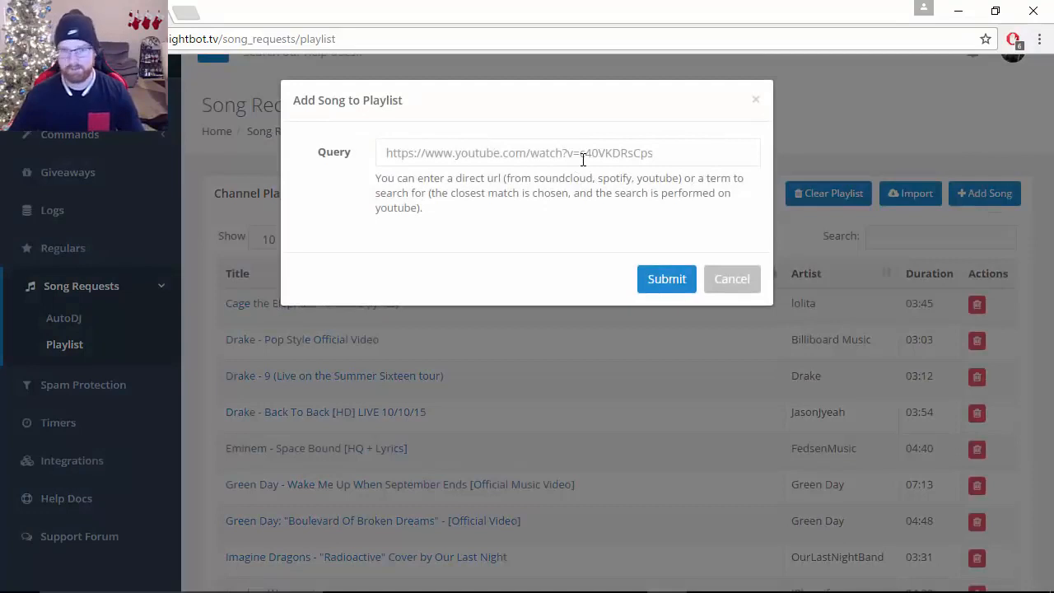
{"action": "left_click", "coordinate": [583, 159]}
{"action": "type", "text": "Toby Keith"}
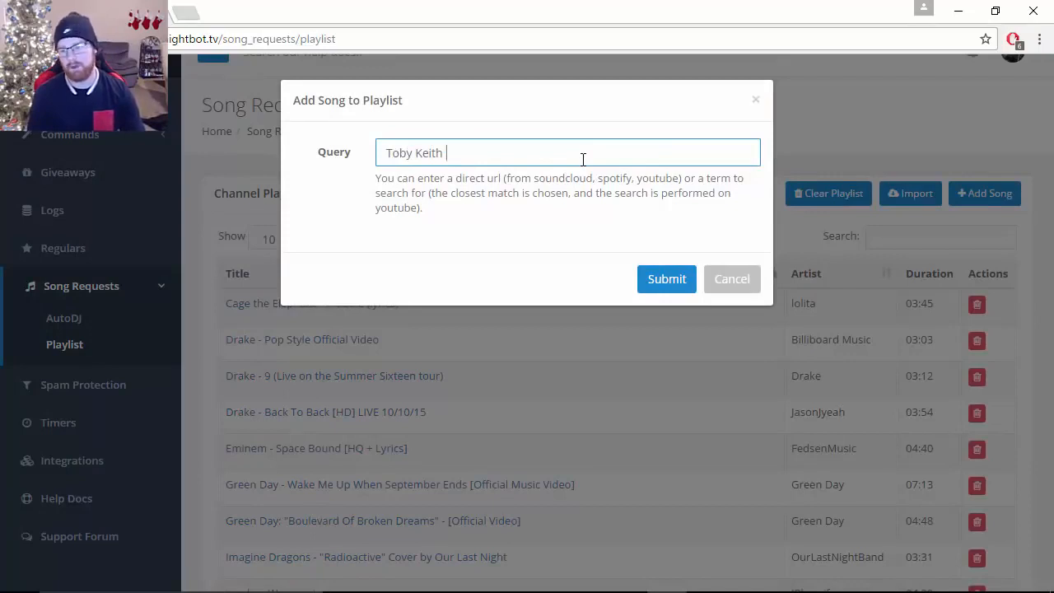
{"action": "type", "text": " How do you like me now"}
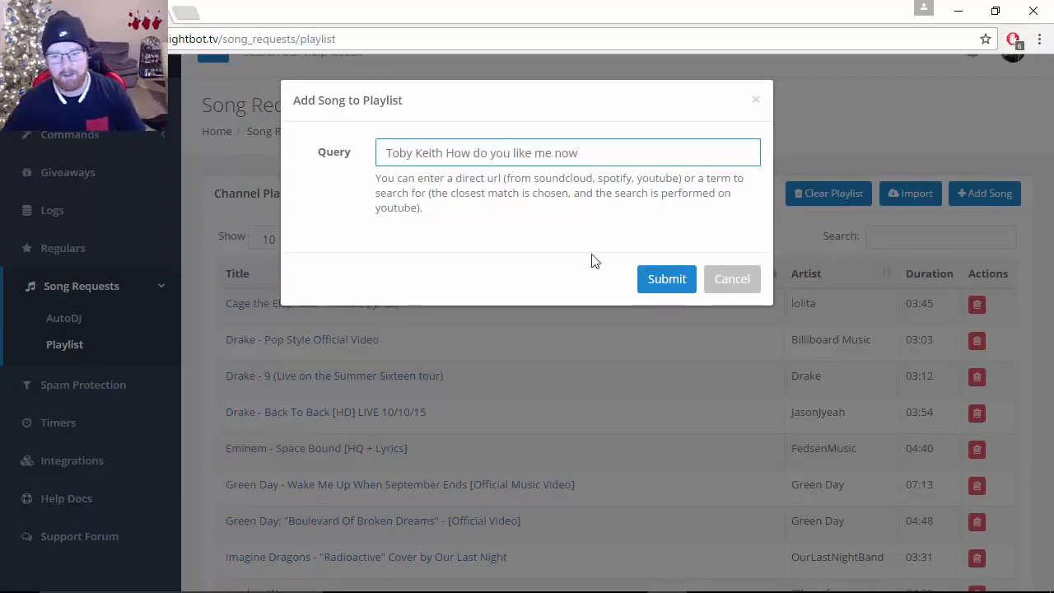
{"action": "left_click", "coordinate": [663, 283]}
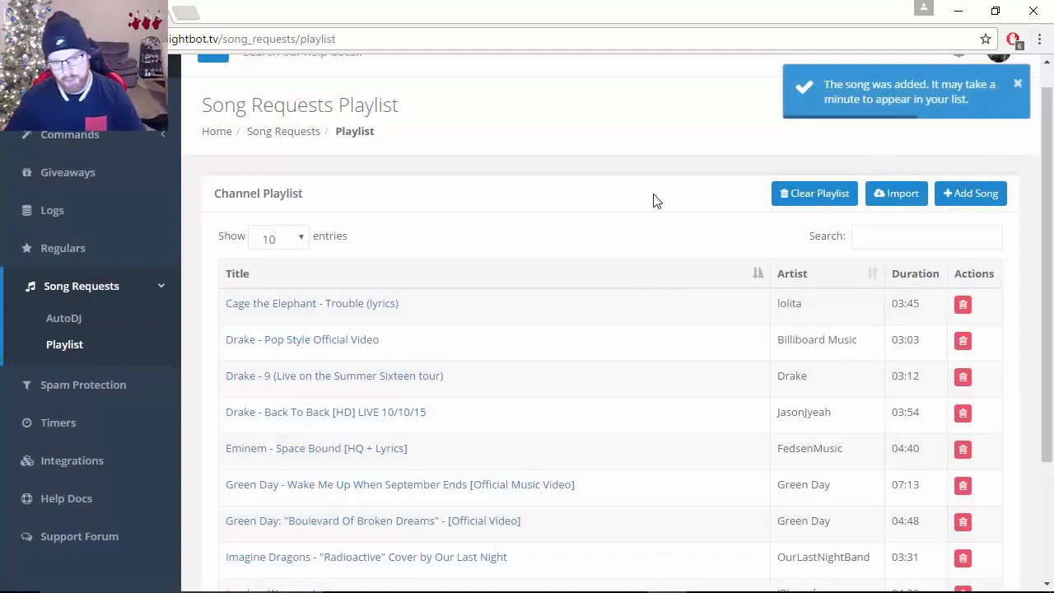
- Look through pages 3 and 2 of the channel playlist for the newly added Toby Keith song
{"action": "scroll", "coordinate": [653, 202], "scroll_direction": "down", "scroll_amount": 2}
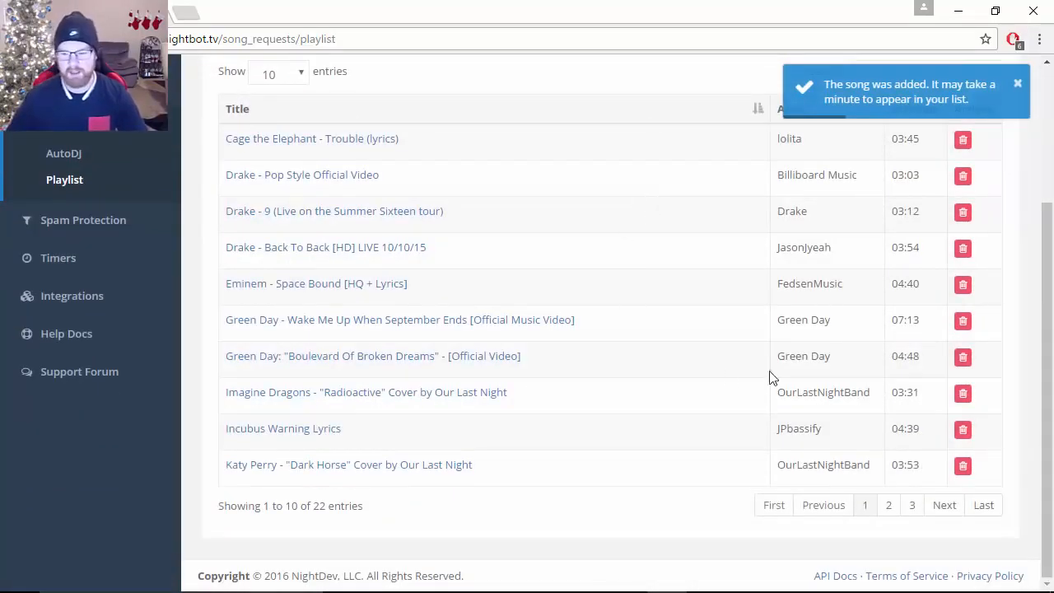
{"action": "scroll", "coordinate": [771, 377], "scroll_direction": "up", "scroll_amount": 2}
{"action": "scroll", "coordinate": [729, 376], "scroll_direction": "down", "scroll_amount": 2}
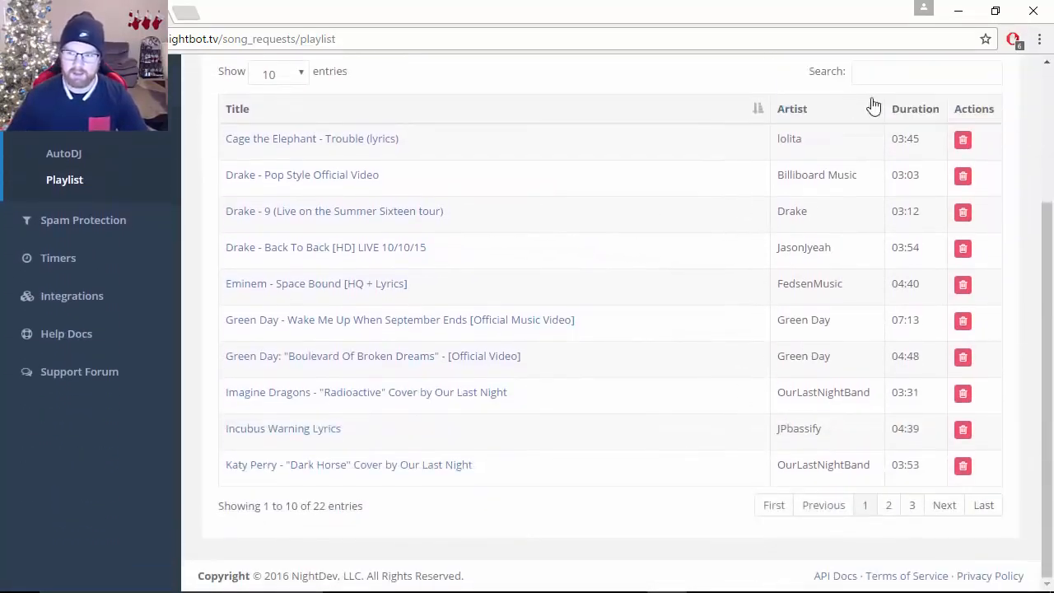
{"action": "left_click", "coordinate": [912, 505]}
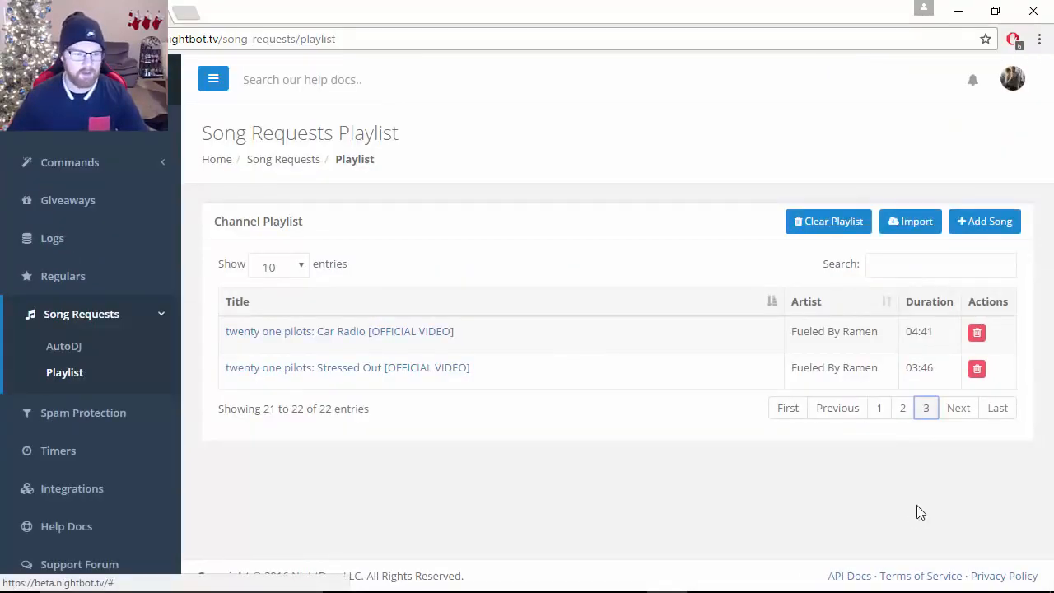
{"action": "left_click", "coordinate": [903, 408]}
{"action": "scroll", "coordinate": [906, 419], "scroll_direction": "down", "scroll_amount": 3}
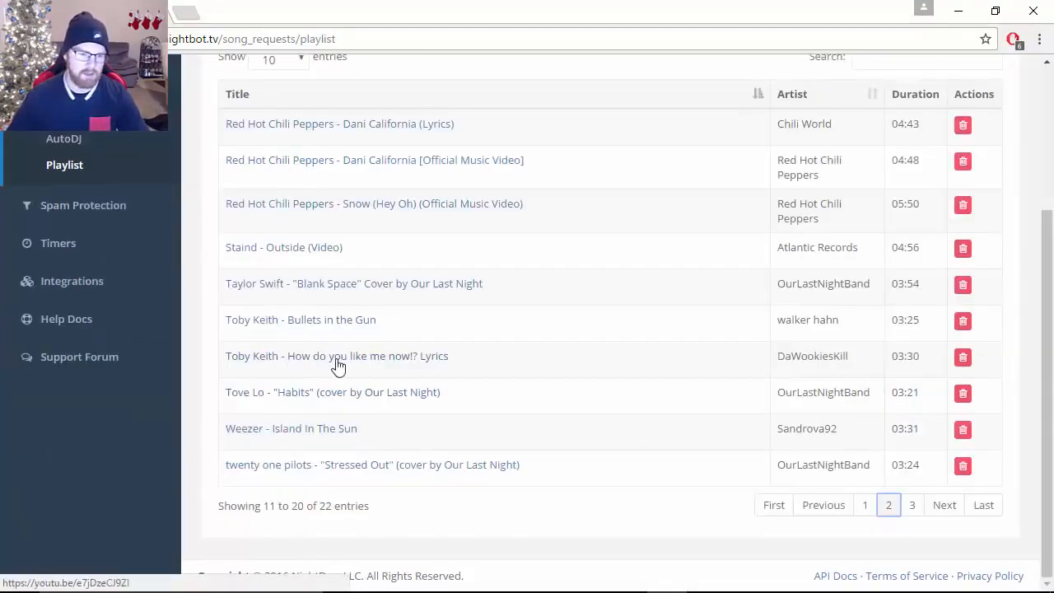
{"action": "scroll", "coordinate": [338, 366], "scroll_direction": "up", "scroll_amount": 2}
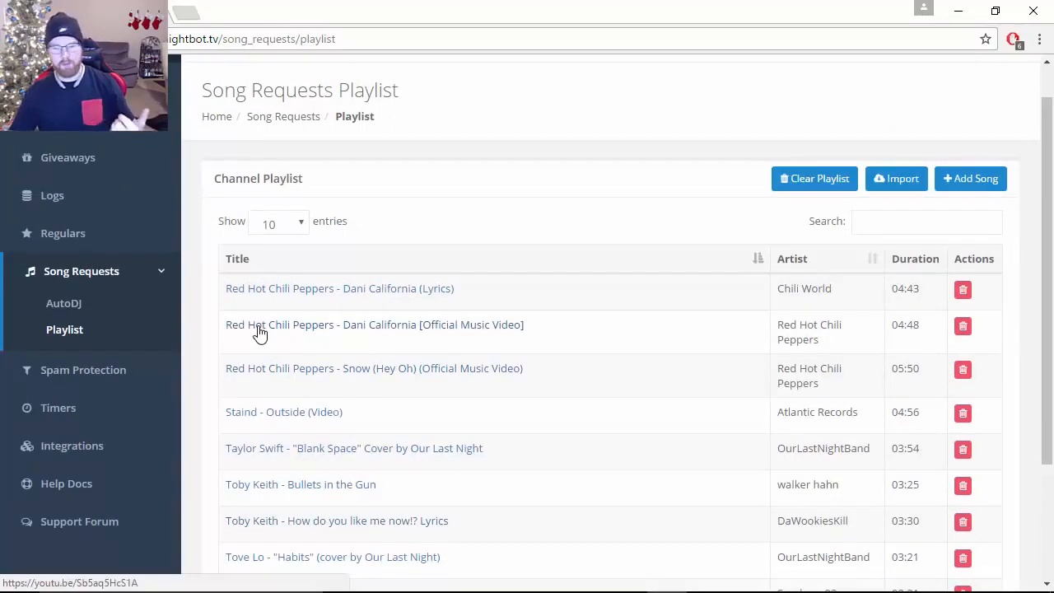
{"action": "scroll", "coordinate": [288, 320], "scroll_direction": "up", "scroll_amount": 1}
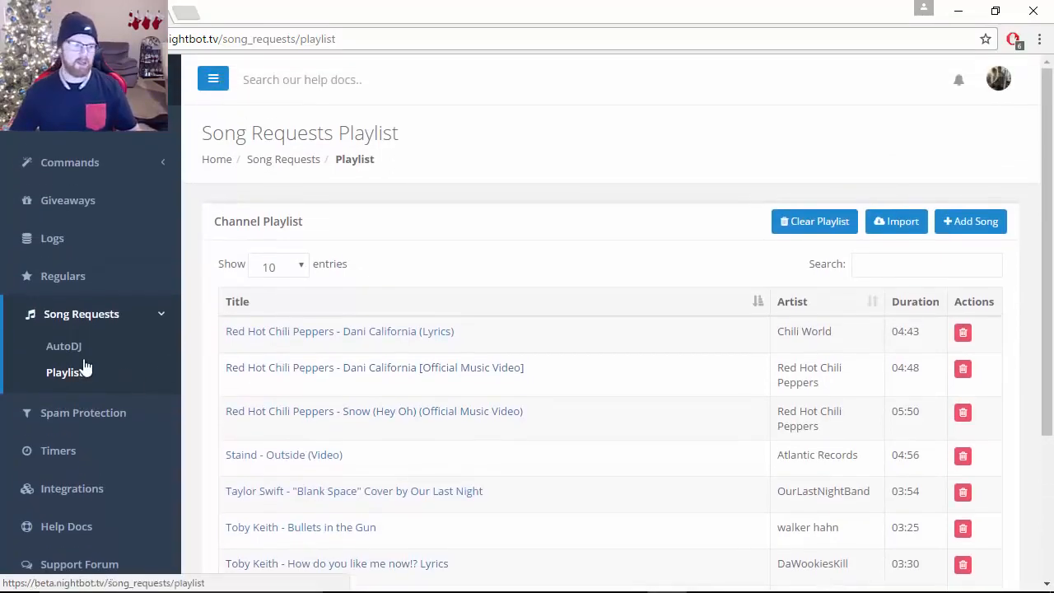
- Start playback of the current song in AutoDJ and set the player volume to about 4
{"action": "left_click", "coordinate": [78, 348]}
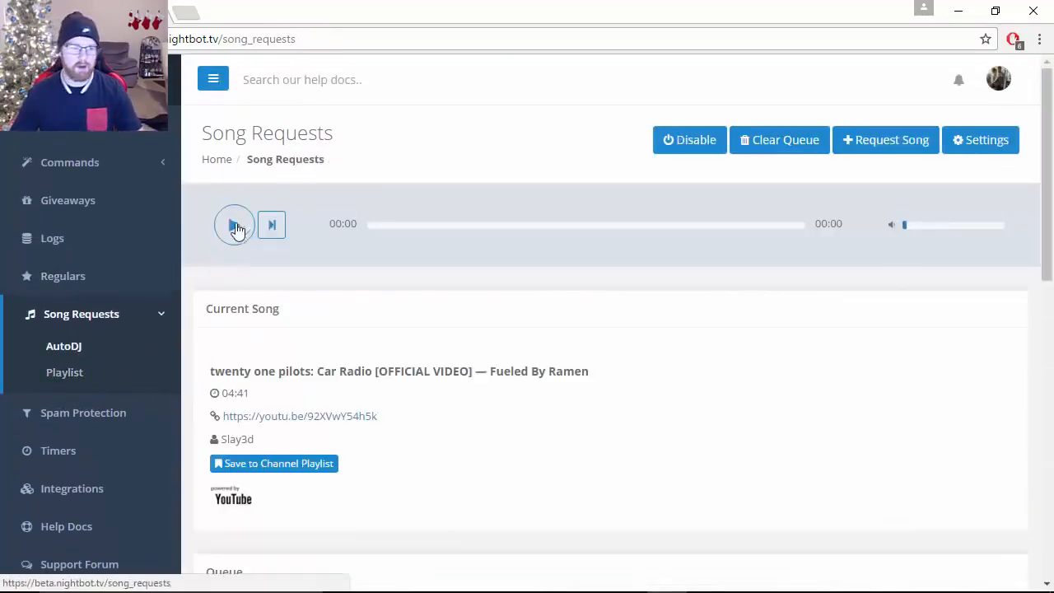
{"action": "left_click", "coordinate": [234, 225]}
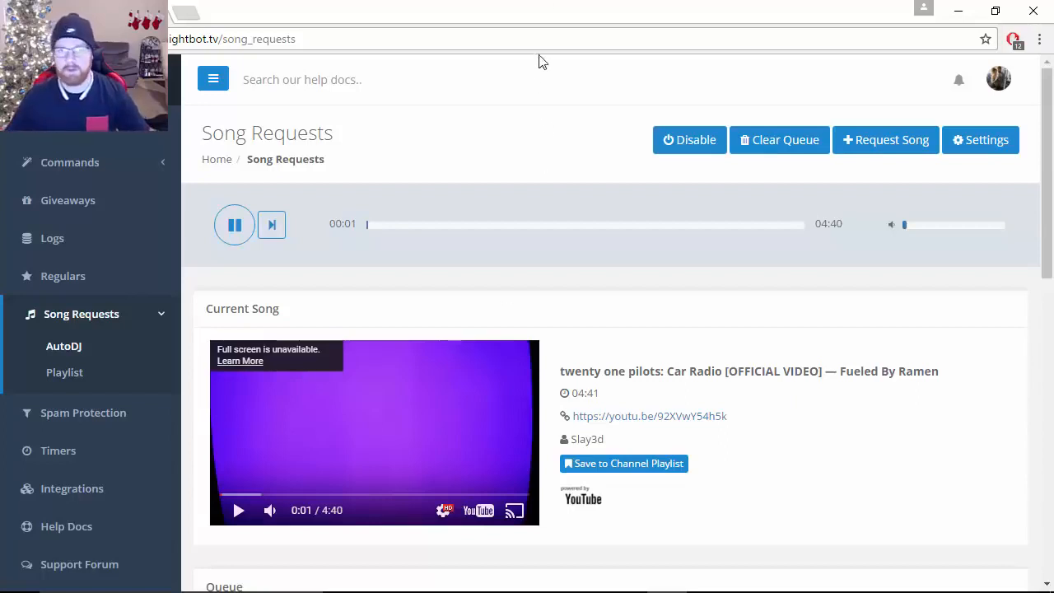
{"action": "mouse_move", "coordinate": [906, 233]}
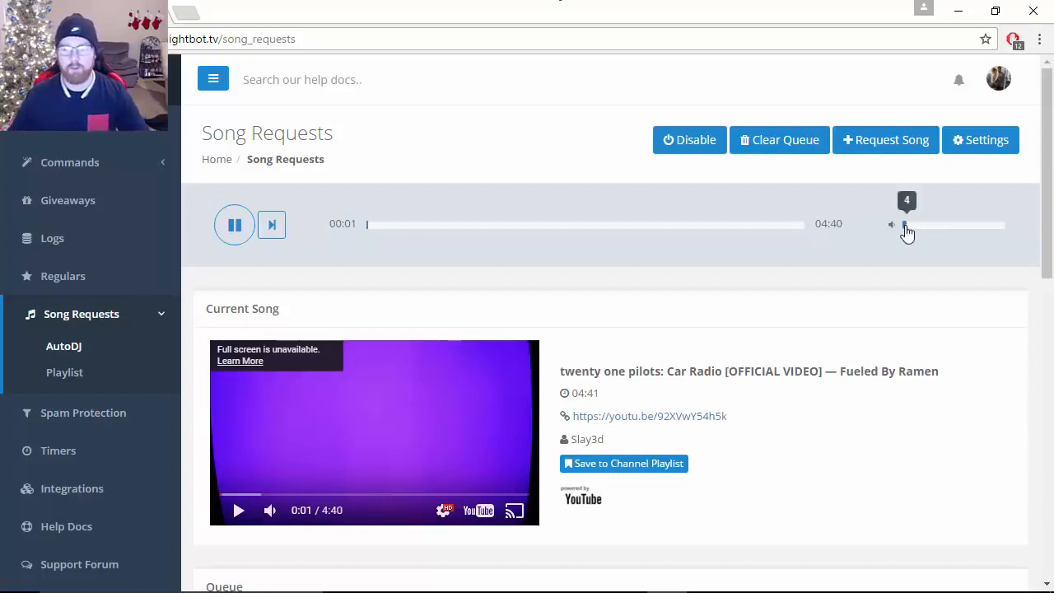
{"action": "mouse_move", "coordinate": [906, 233]}
{"action": "left_mouse_down"}
{"action": "mouse_move", "coordinate": [990, 236]}
{"action": "mouse_move", "coordinate": [907, 232]}
{"action": "left_mouse_up"}
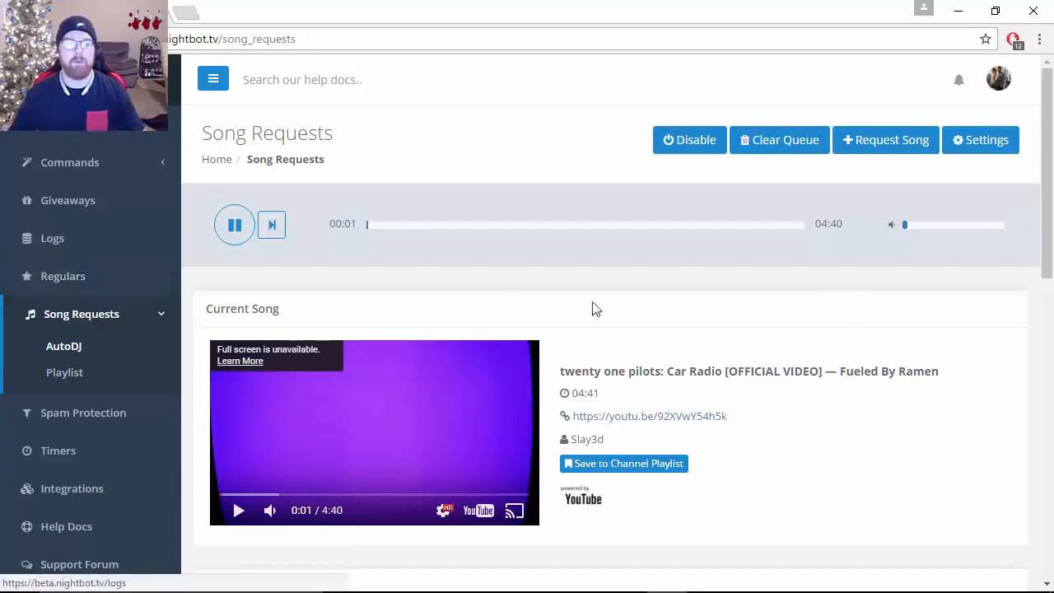
- Skip through the AutoDJ songs to "Drake - Back To Back" and pause its video
{"action": "left_click", "coordinate": [272, 237]}
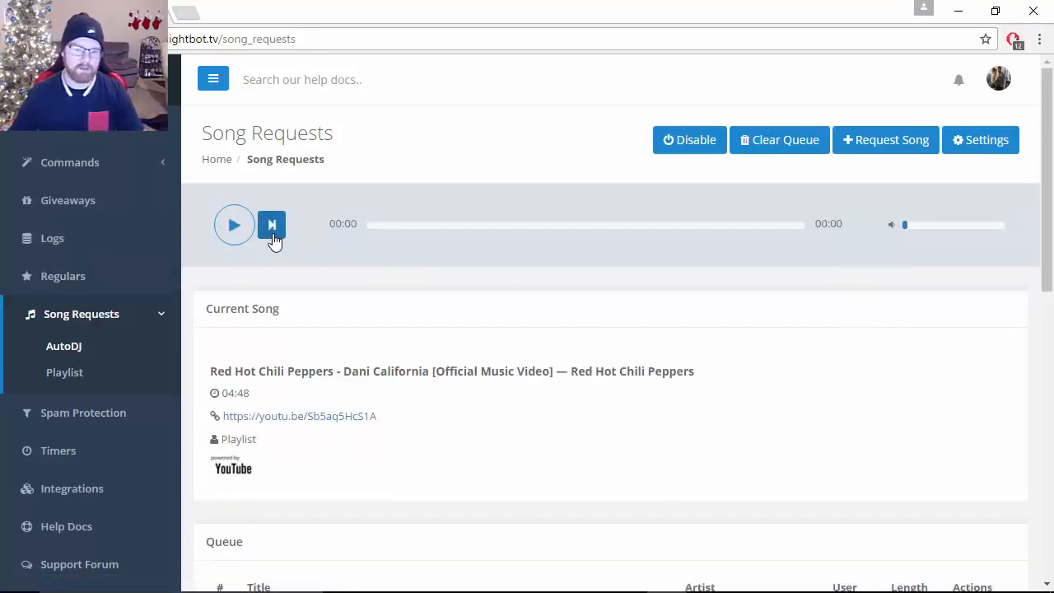
{"action": "left_click", "coordinate": [272, 226]}
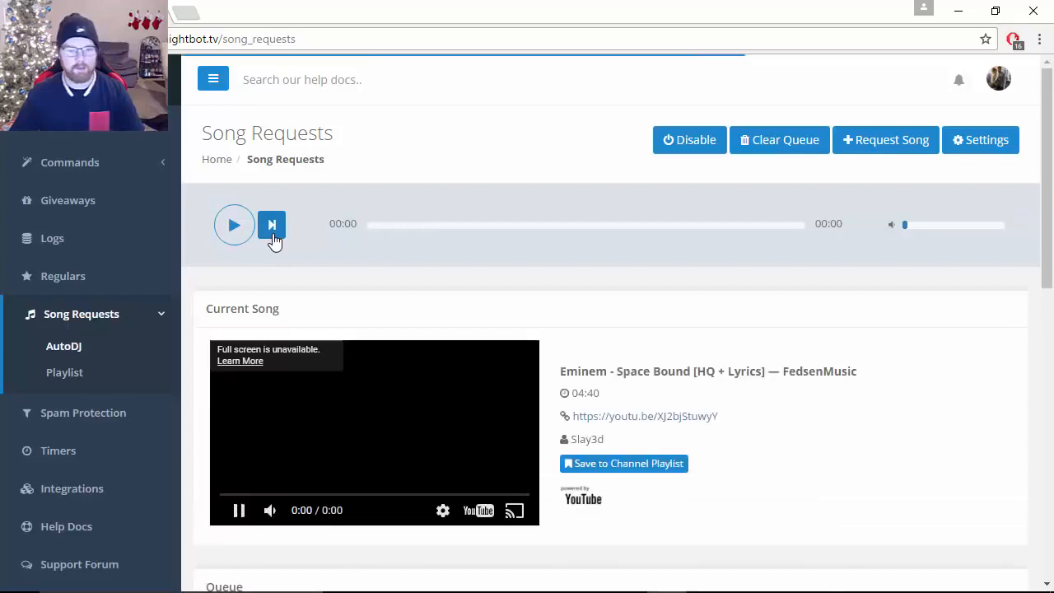
{"action": "left_click", "coordinate": [272, 226]}
{"action": "left_click", "coordinate": [273, 227]}
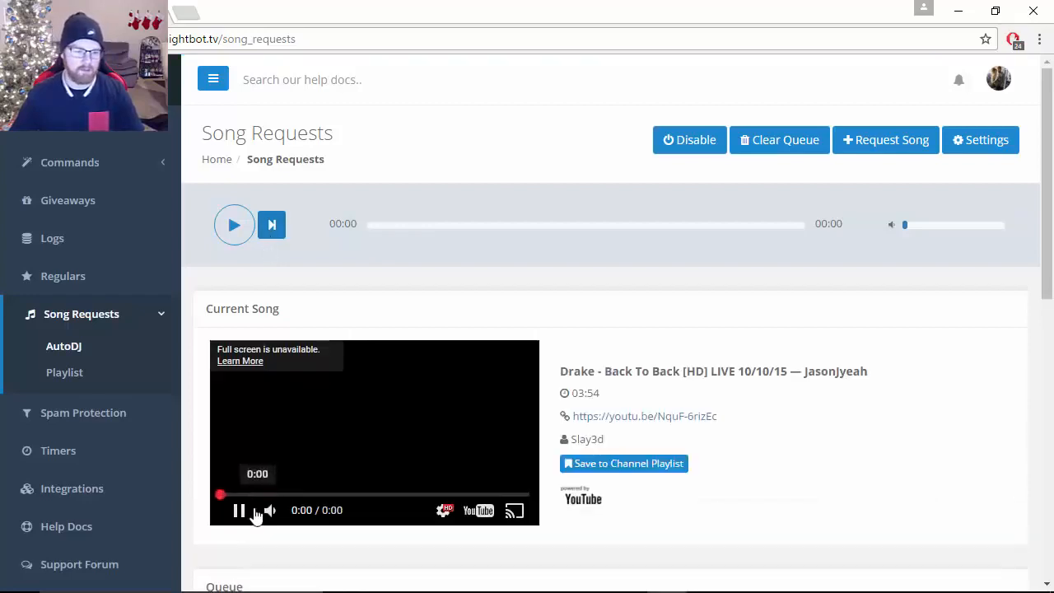
{"action": "left_click", "coordinate": [237, 509]}
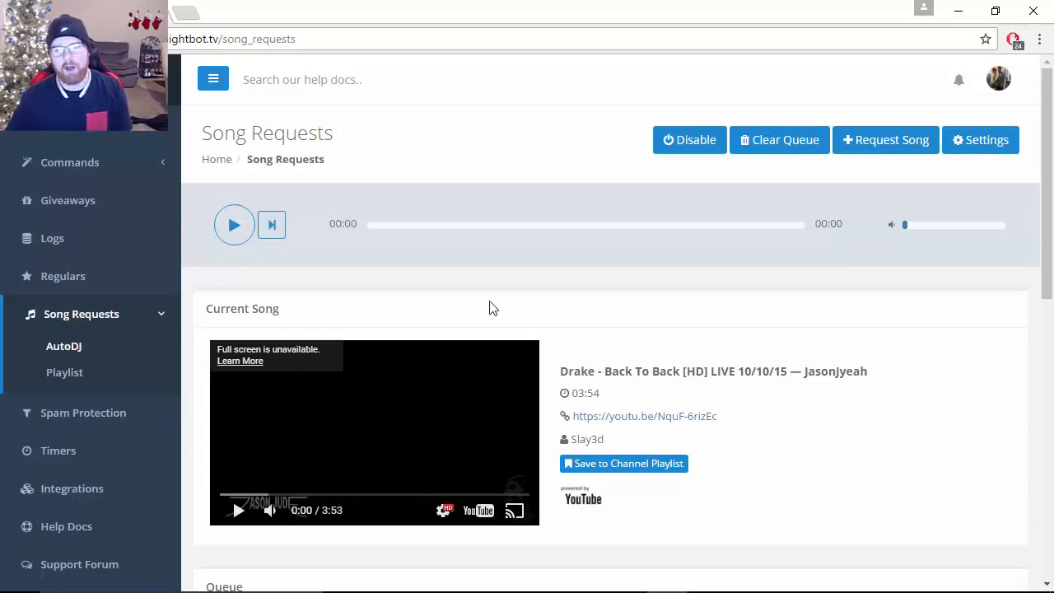
- Load the streamer's own Twitch channel page in a new browser tab and pause the hosted stream
{"action": "left_click", "coordinate": [198, 9]}
{"action": "type", "text": "tw"}
{"action": "key", "text": "Return"}
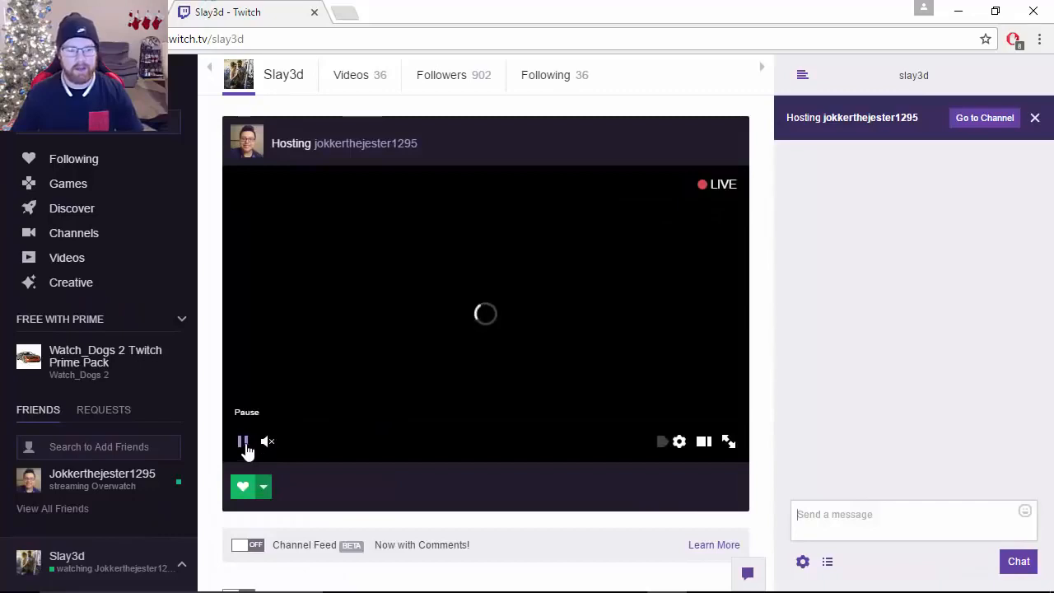
{"action": "left_click", "coordinate": [244, 442]}
{"action": "scroll", "coordinate": [329, 375], "scroll_direction": "down", "scroll_amount": 1}
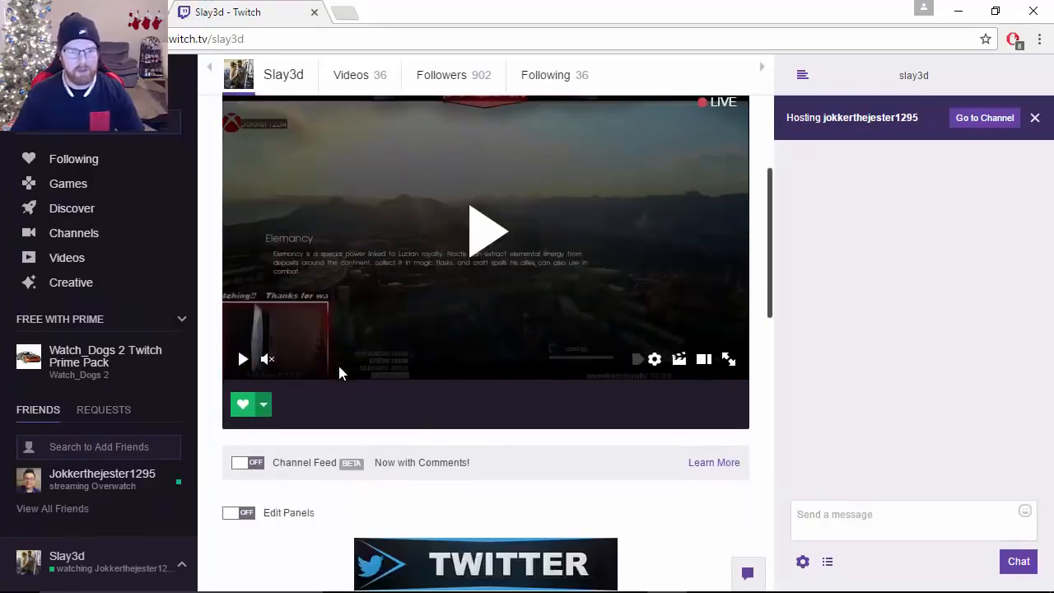
{"action": "scroll", "coordinate": [339, 369], "scroll_direction": "up", "scroll_amount": 3}
{"action": "scroll", "coordinate": [398, 279], "scroll_direction": "down", "scroll_amount": 2}
{"action": "scroll", "coordinate": [321, 222], "scroll_direction": "up", "scroll_amount": 2}
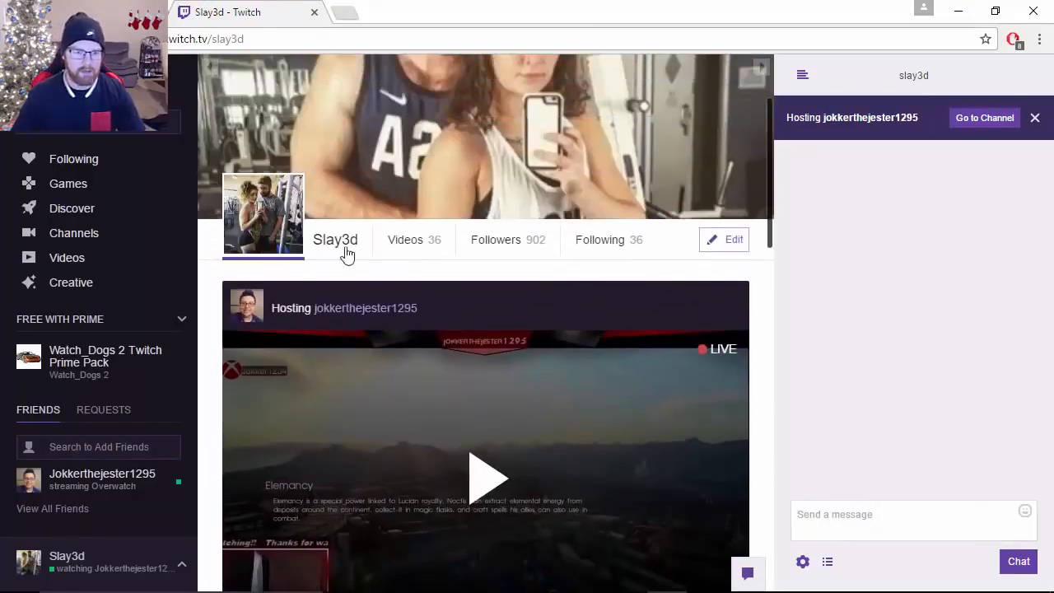
{"action": "scroll", "coordinate": [433, 314], "scroll_direction": "up", "scroll_amount": 2}
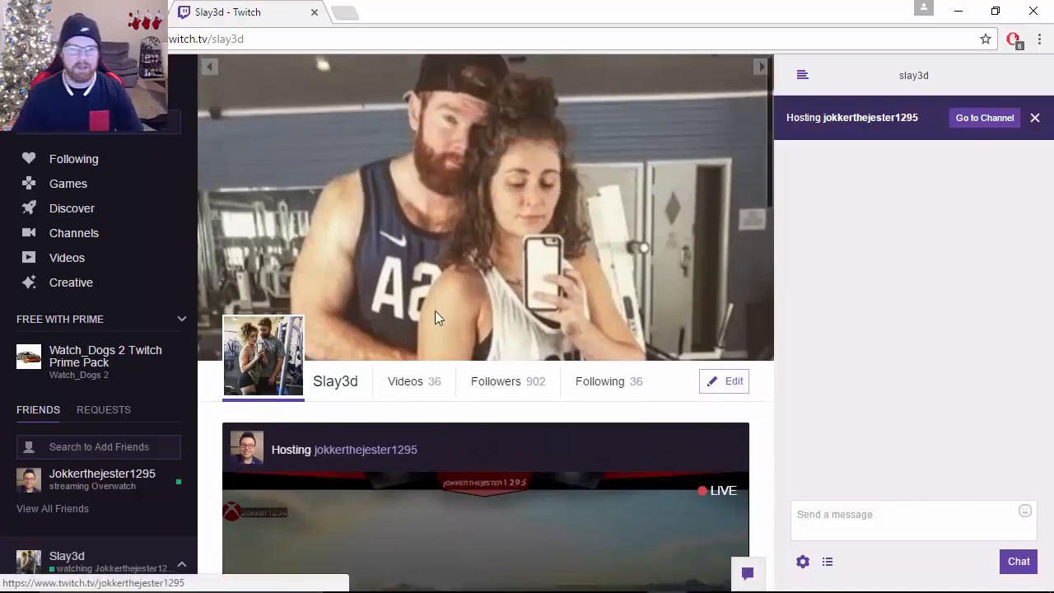
{"action": "scroll", "coordinate": [435, 310], "scroll_direction": "down", "scroll_amount": 4}
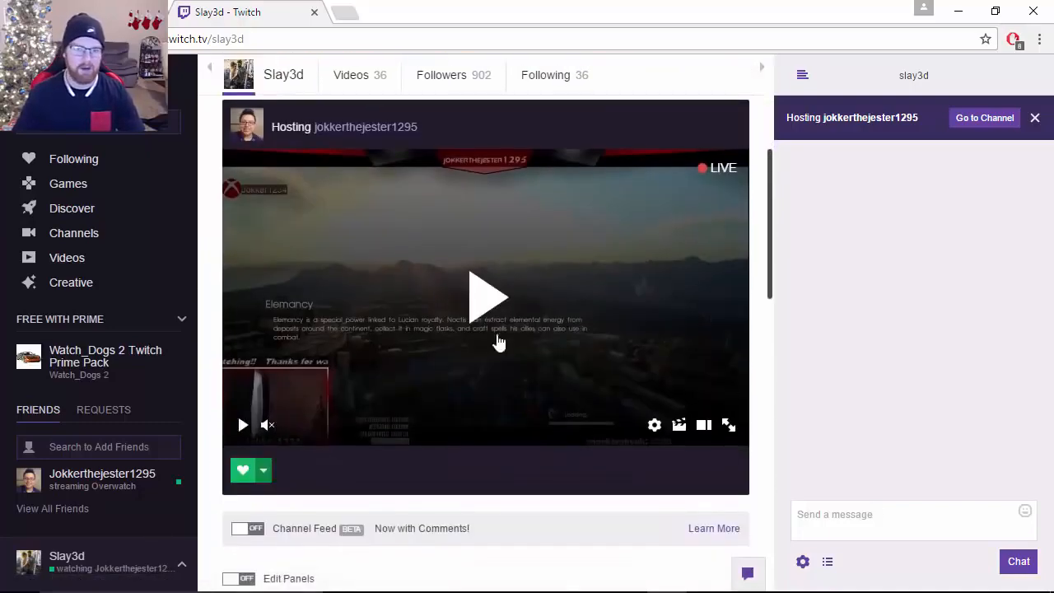
- Dismiss the hosting notice above the Twitch chat and send the chat message "!songrequest Staind"
{"action": "left_click", "coordinate": [1035, 118]}
{"action": "left_click", "coordinate": [918, 512]}
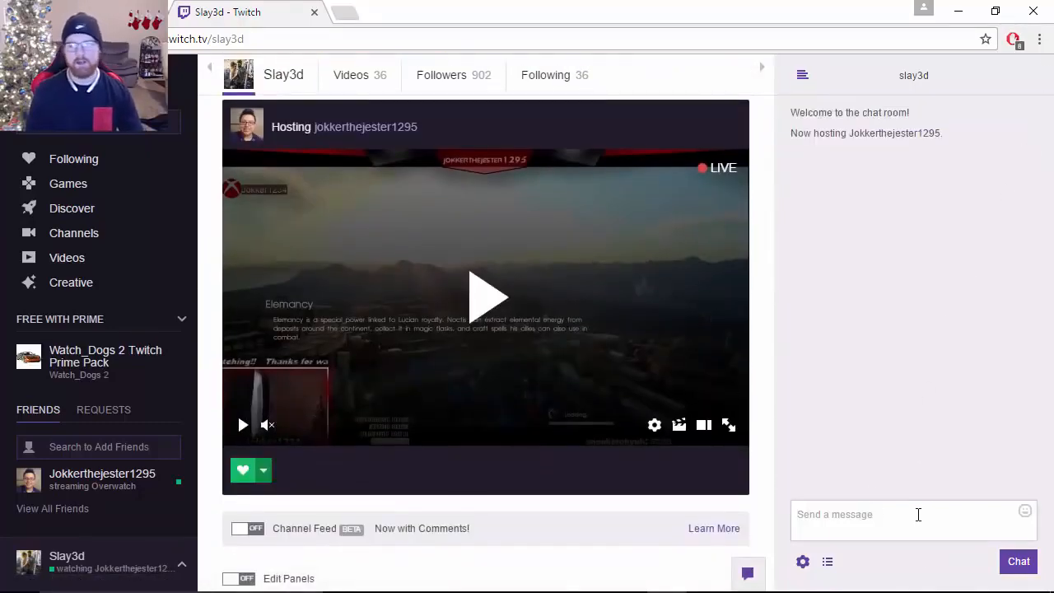
{"action": "type", "text": "l"}
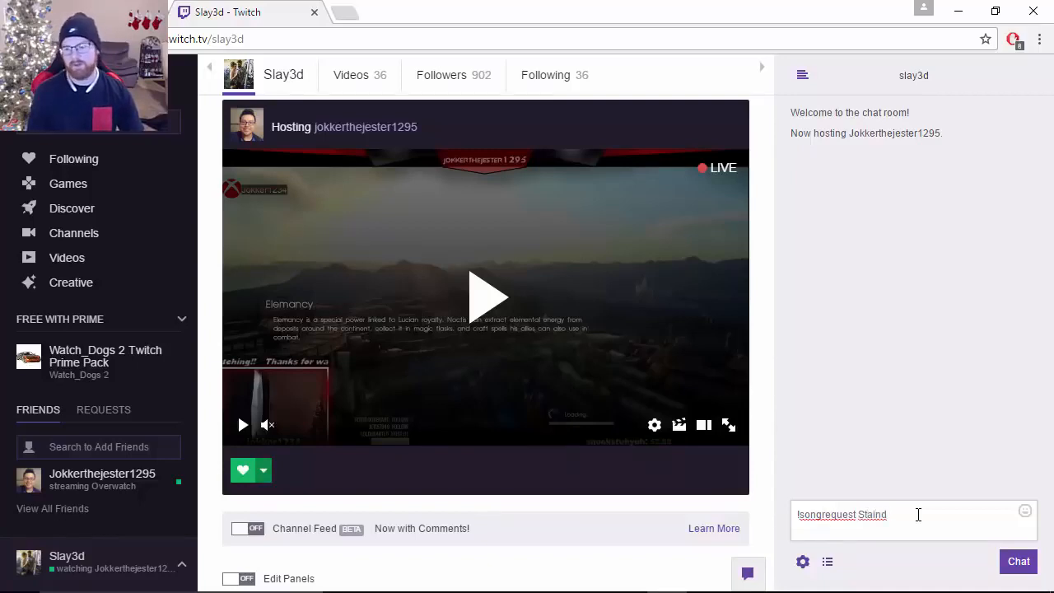
{"action": "key", "text": "Return"}
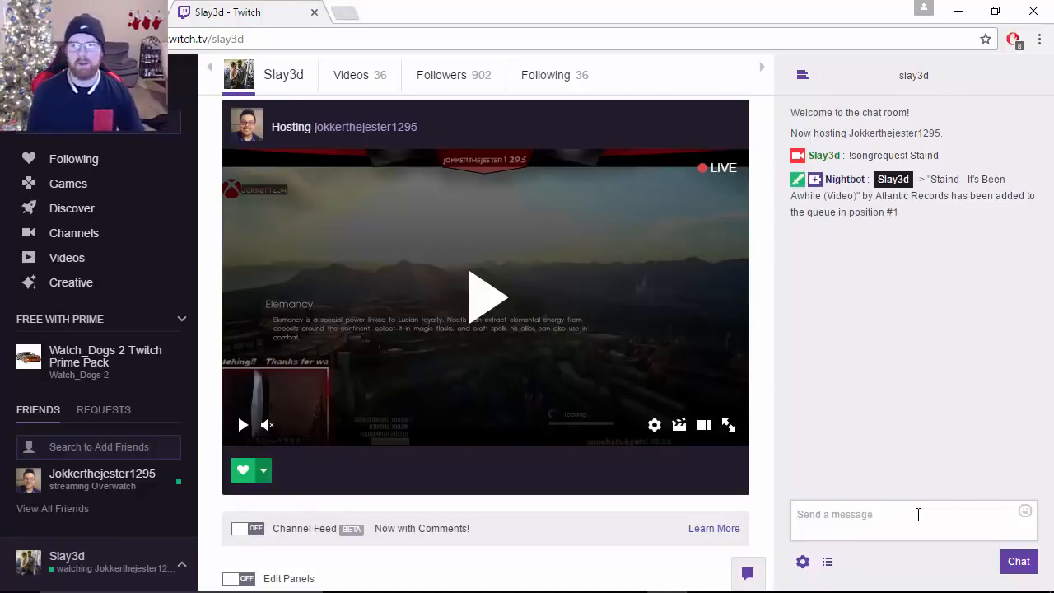
- Try to request a song in chat with the message "!song request miley cyrus wrecking ball"
{"action": "type", "text": "!song request miley cyrus w"}
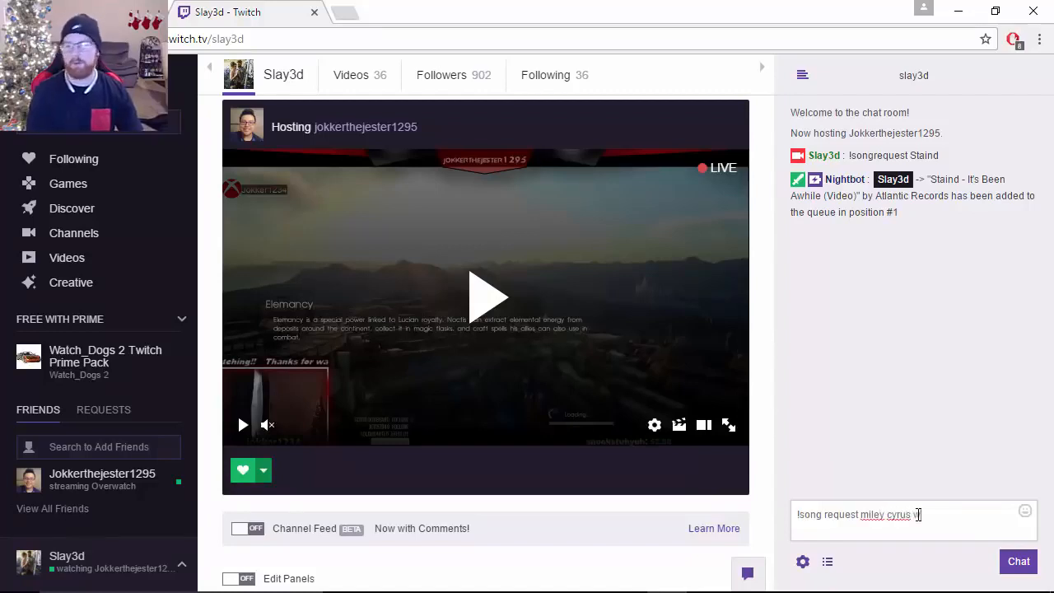
{"action": "type", "text": "recking ball"}
{"action": "key", "text": "Return"}
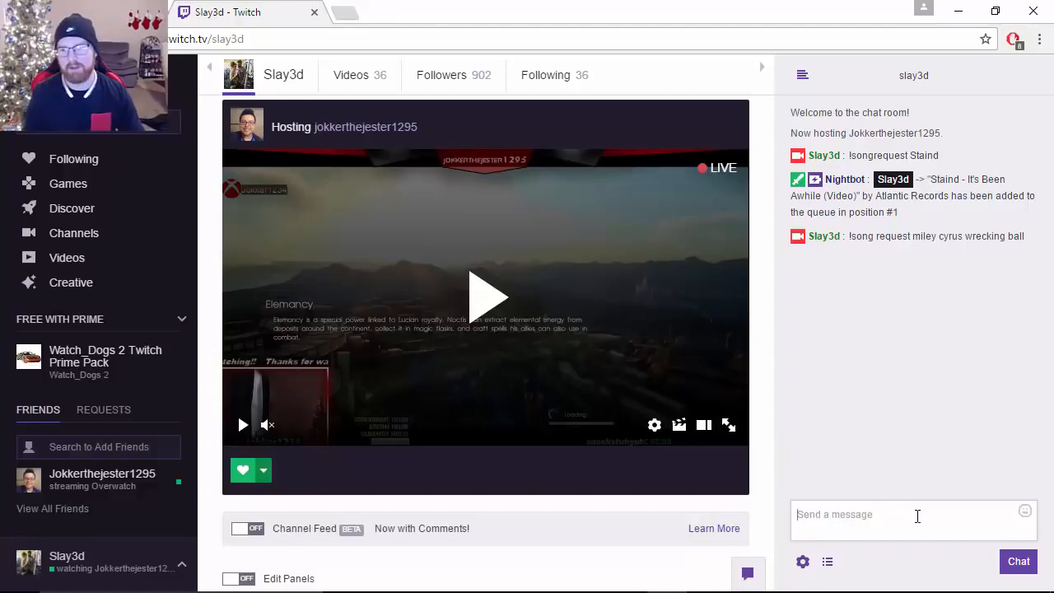
- Request a song in the Twitch chat with the message "!songrequest miley cyrus wrecking ball"
{"action": "type", "text": "!songreques"}
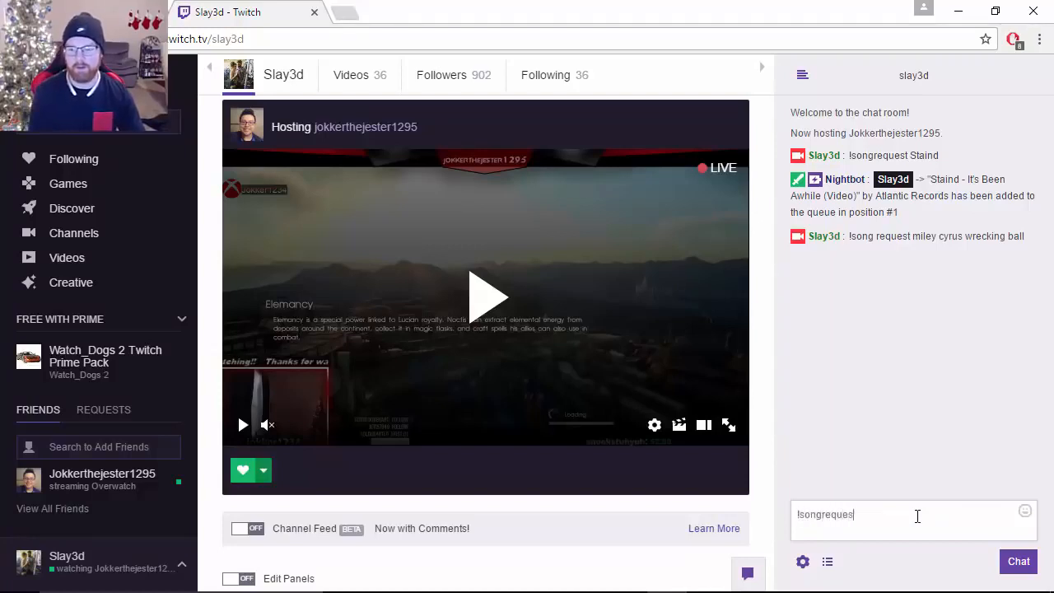
{"action": "type", "text": "t miley cyru"}
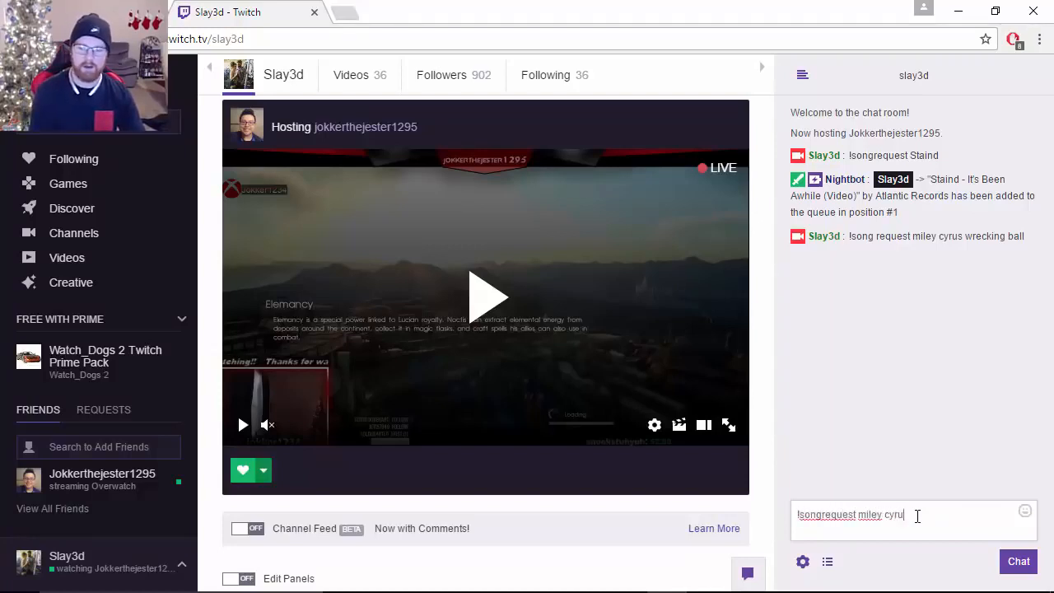
{"action": "type", "text": "s wrecking bal"}
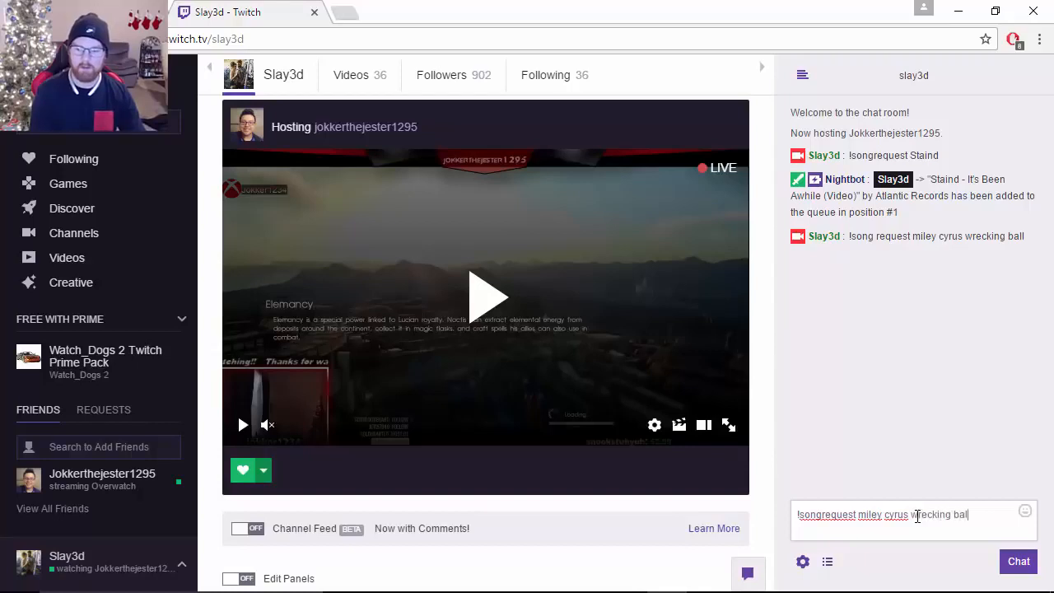
{"action": "type", "text": "l"}
{"action": "key", "text": "Return"}
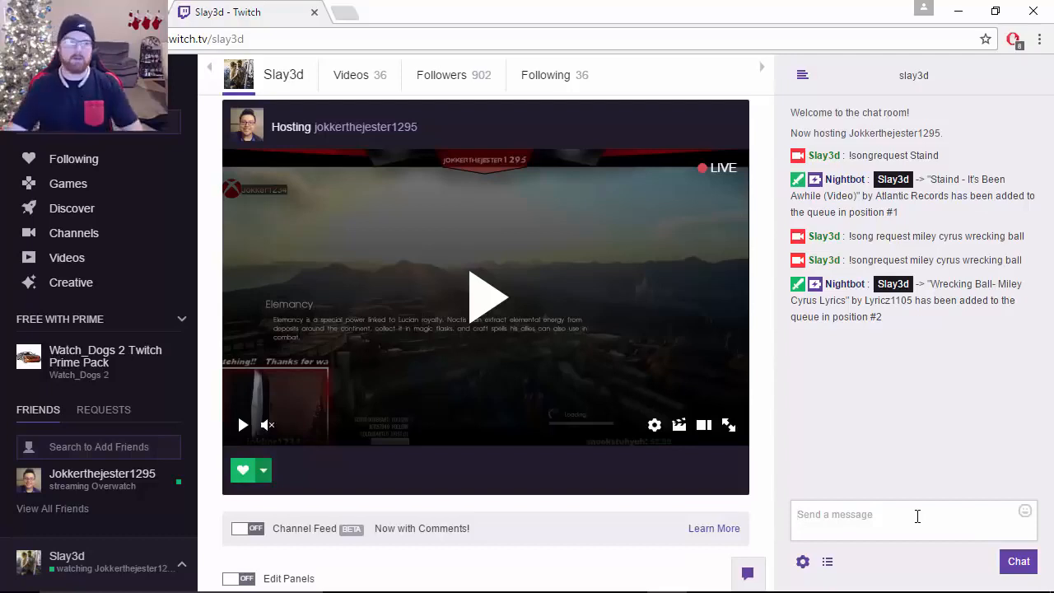
- Return to Nightbot's AutoDJ, skip ahead to the requested "Wrecking Ball" song and pause its video
{"action": "key", "text": "alt+Tab"}
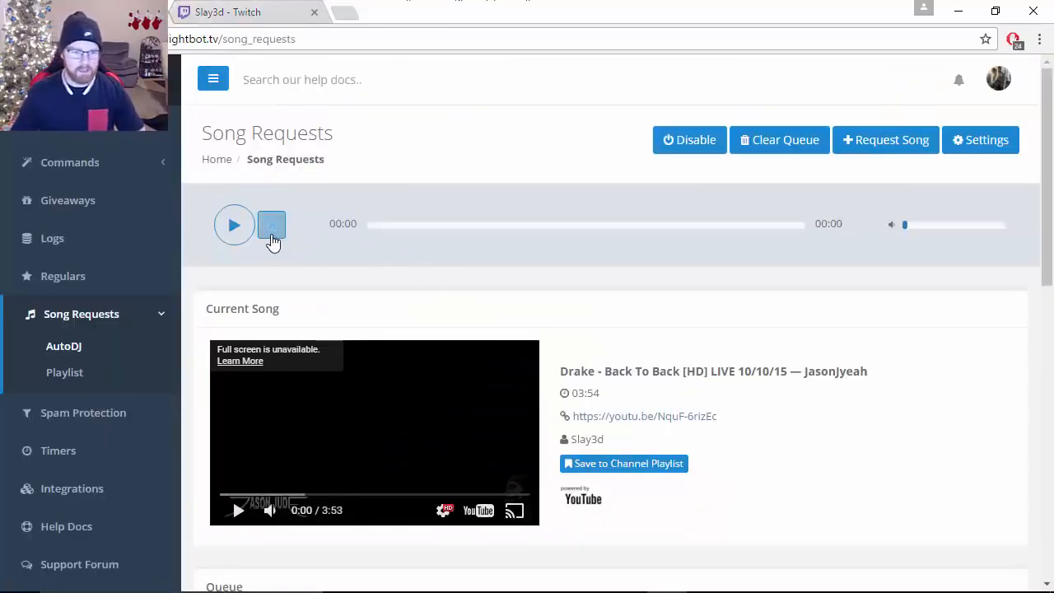
{"action": "left_click", "coordinate": [271, 234]}
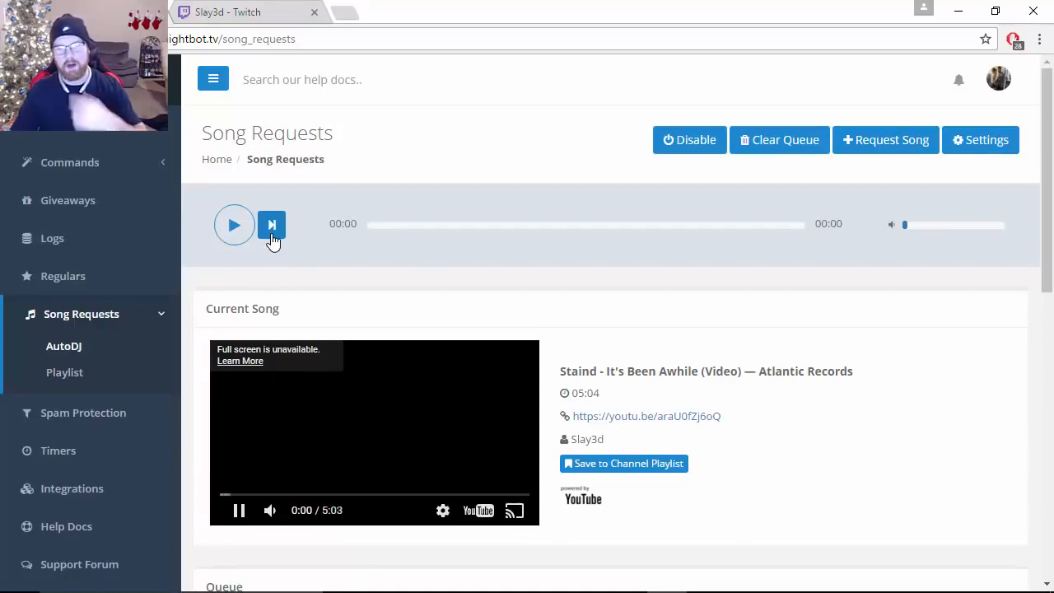
{"action": "left_click", "coordinate": [271, 240]}
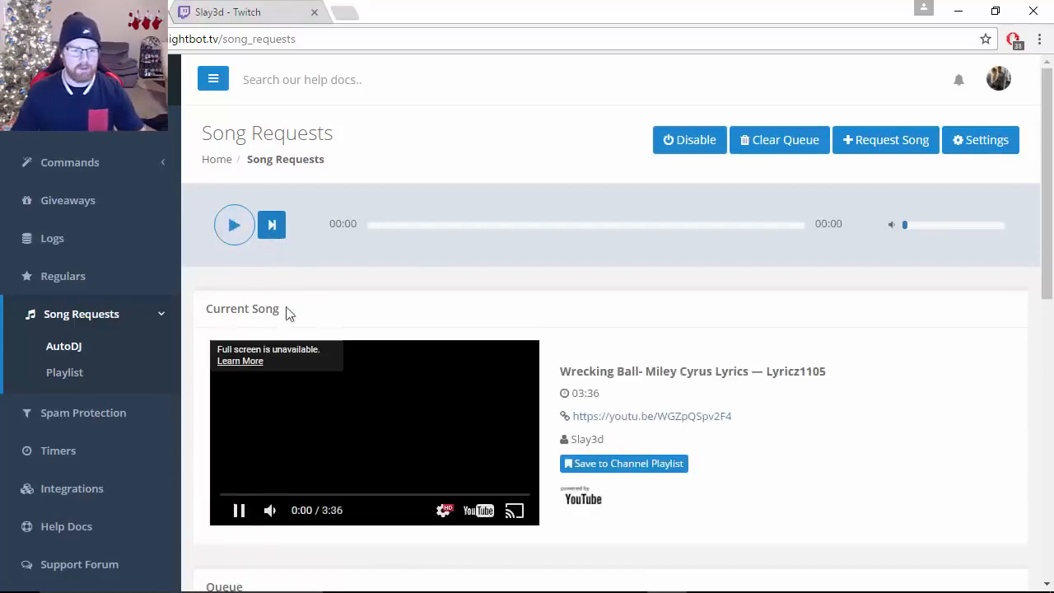
{"action": "left_click", "coordinate": [239, 512]}
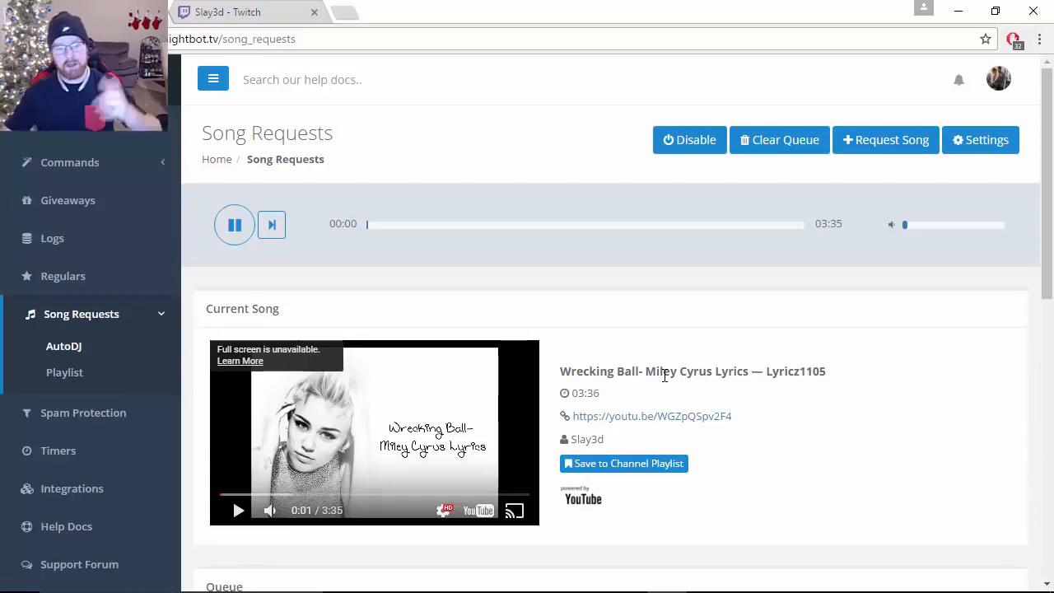
- Switch to Open Broadcaster Software and select the COMPUTER scene
{"action": "left_click", "coordinate": [628, 576]}
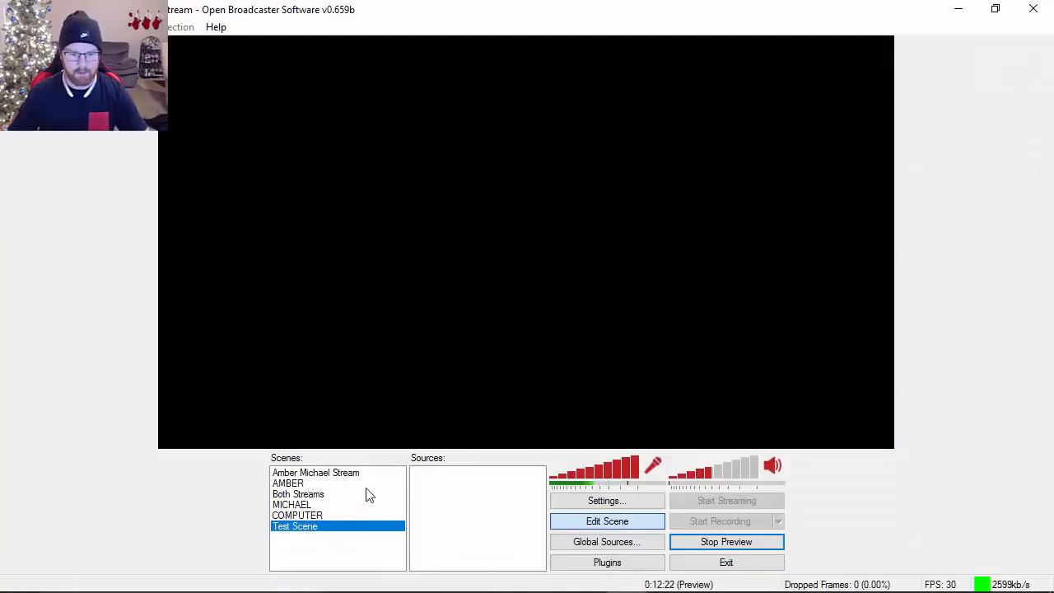
{"action": "mouse_move", "coordinate": [355, 20]}
{"action": "left_mouse_down"}
{"action": "mouse_move", "coordinate": [354, 94]}
{"action": "mouse_move", "coordinate": [354, 1]}
{"action": "left_mouse_up"}
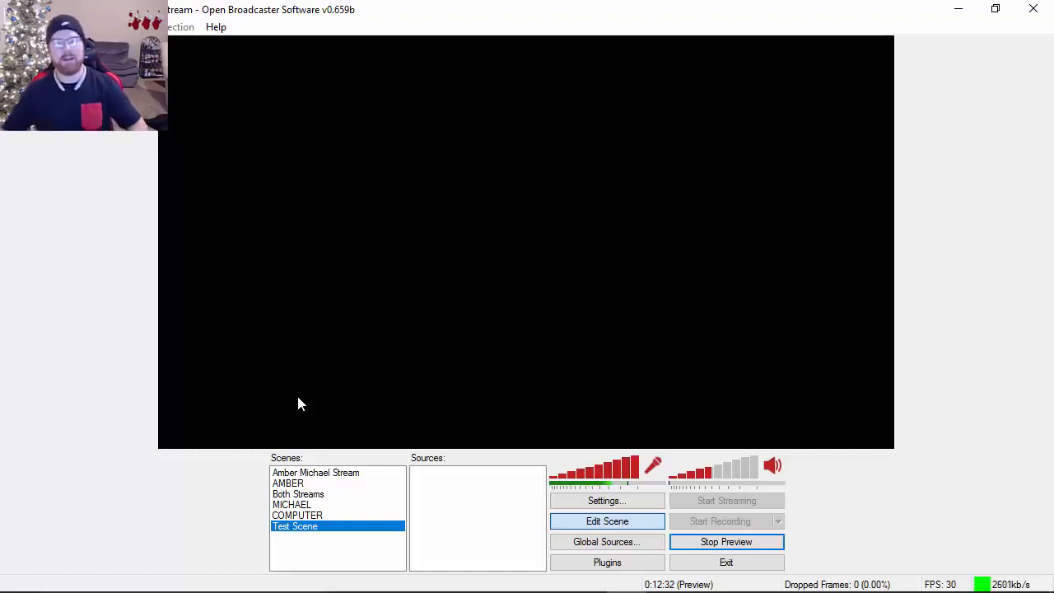
{"action": "left_click", "coordinate": [307, 517]}
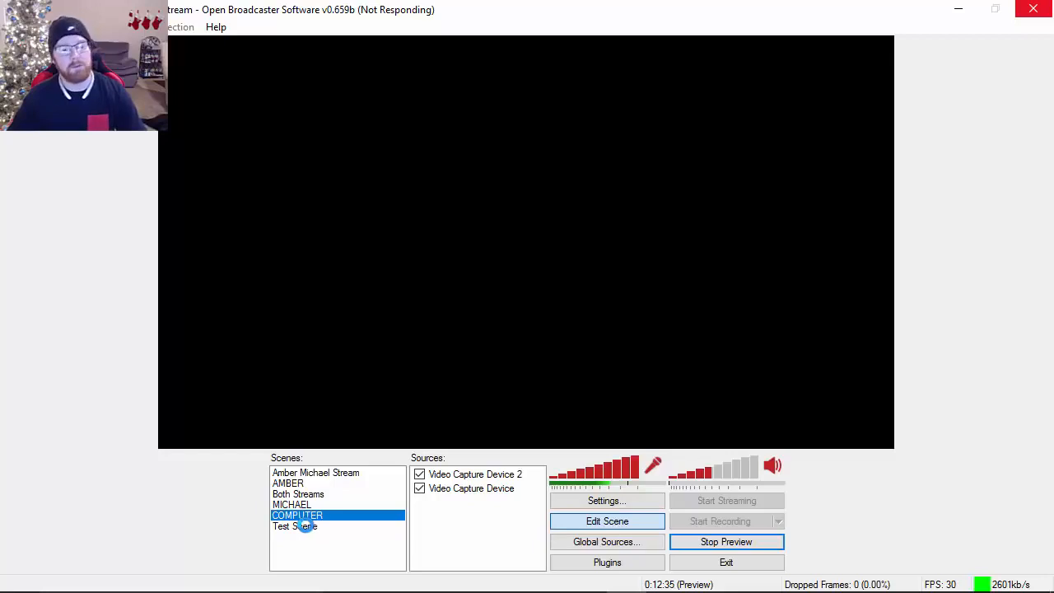
{"action": "mouse_move", "coordinate": [313, 588]}
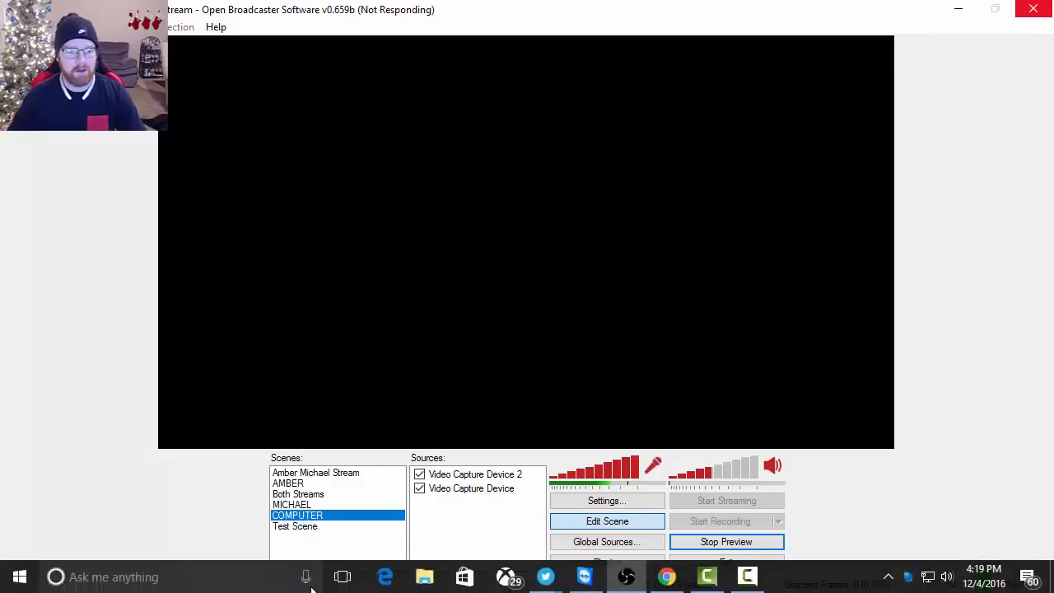
- Switch back to Chrome, open the Nightbot App Beta docs page in a new tab and download the Windows v0.0.4 app
{"action": "left_click", "coordinate": [669, 583]}
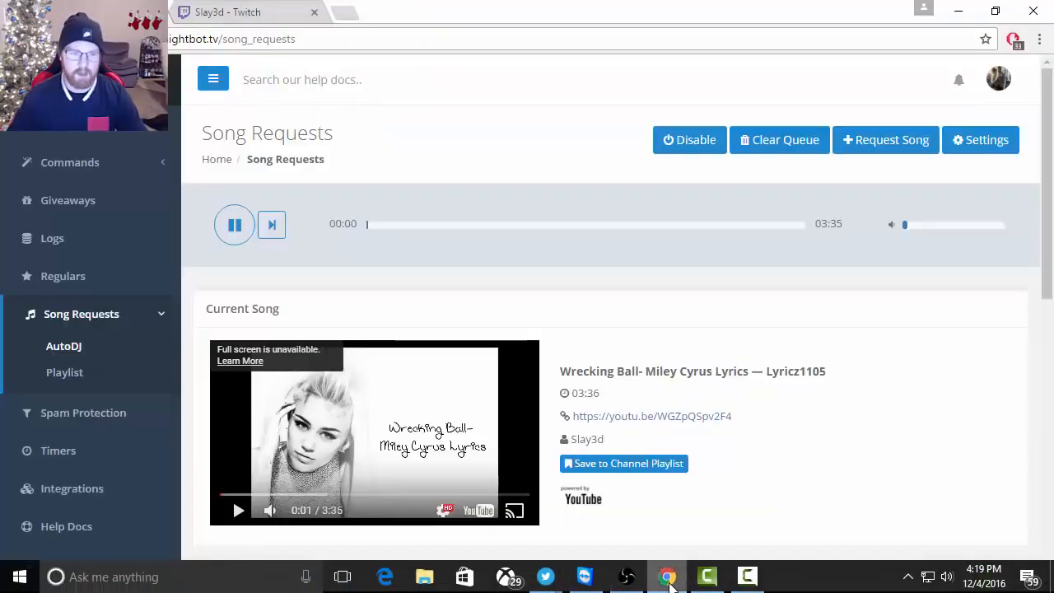
{"action": "left_click", "coordinate": [280, 6]}
{"action": "left_click", "coordinate": [345, 8]}
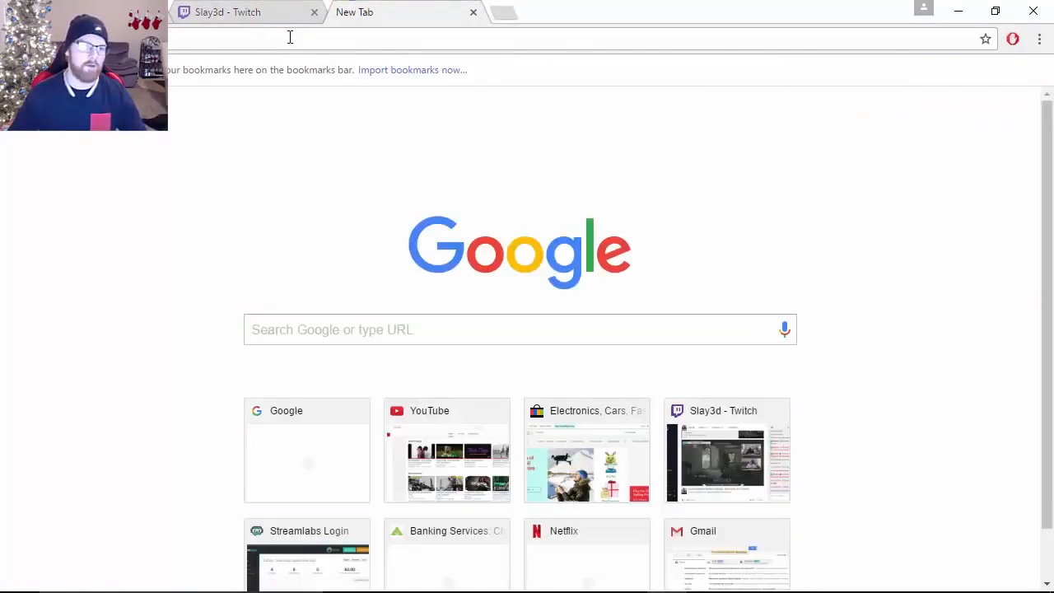
{"action": "type", "text": "NightbotAppBeta"}
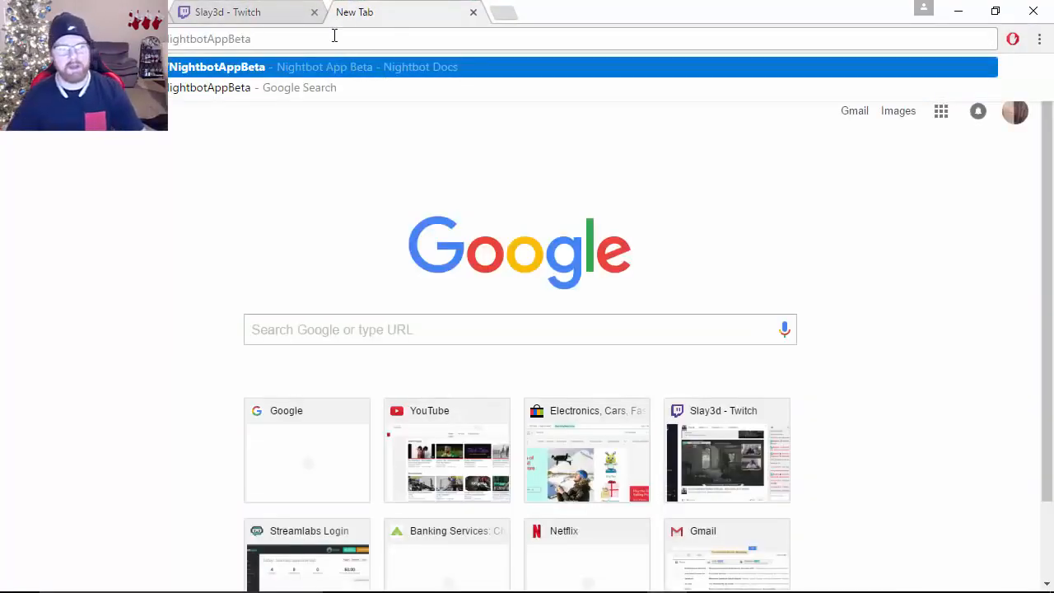
{"action": "key", "text": "Return"}
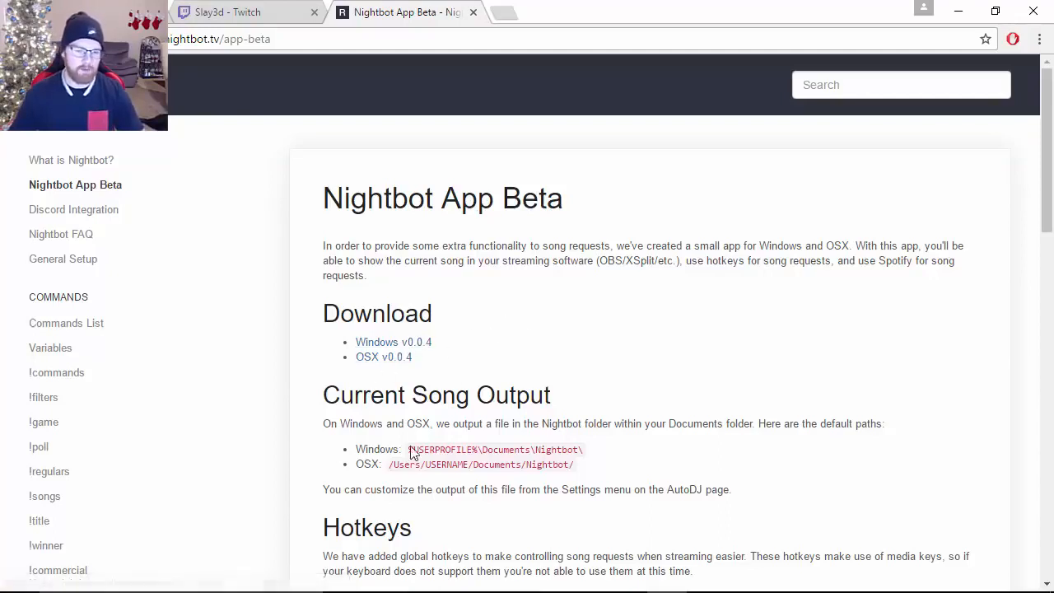
{"action": "left_click", "coordinate": [388, 343]}
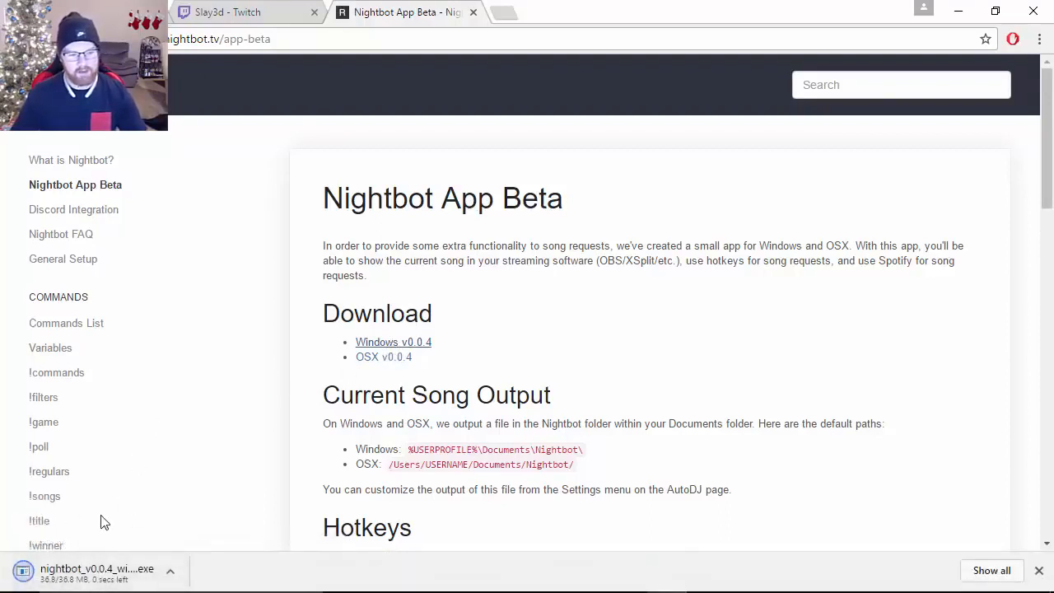
- Run the downloaded Nightbot installer, accept the license agreement, install with a desktop icon, and finish by launching Nightbot
{"action": "left_click", "coordinate": [79, 580]}
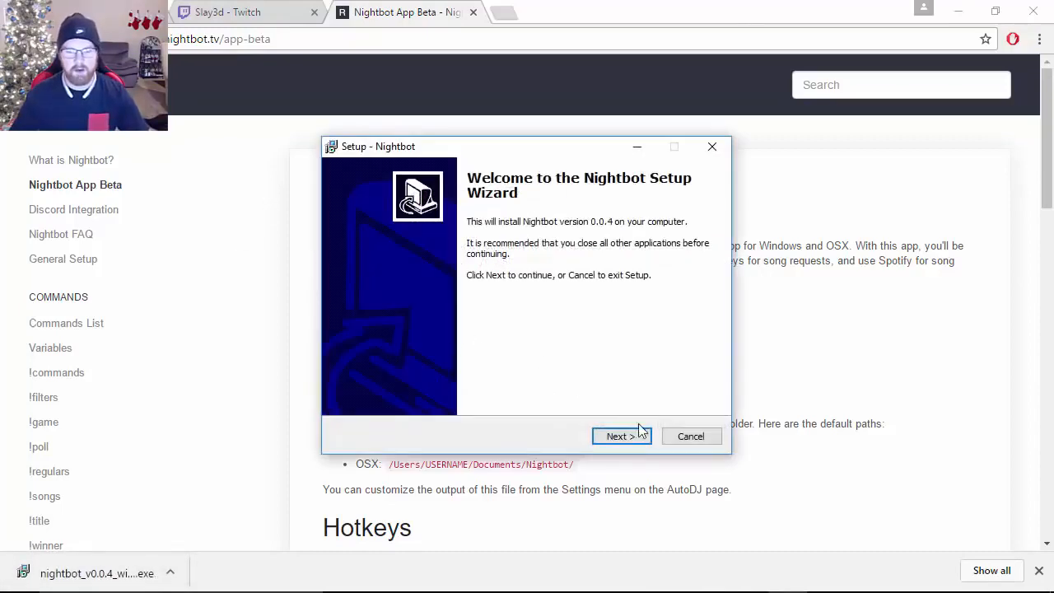
{"action": "left_click", "coordinate": [630, 437]}
{"action": "left_click", "coordinate": [430, 386]}
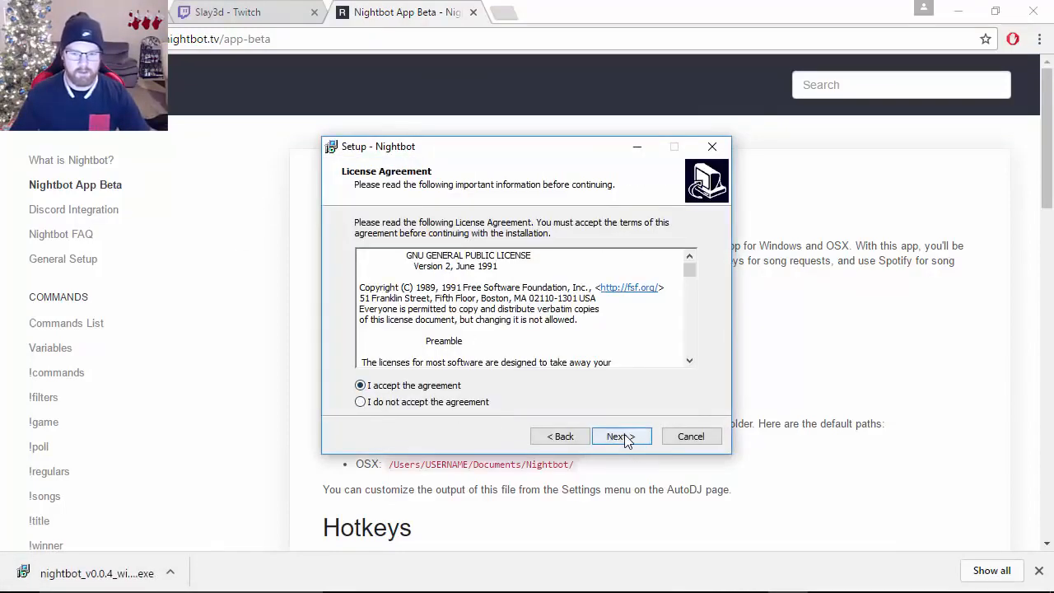
{"action": "left_click", "coordinate": [623, 436]}
{"action": "left_click", "coordinate": [624, 437]}
{"action": "left_click", "coordinate": [622, 437]}
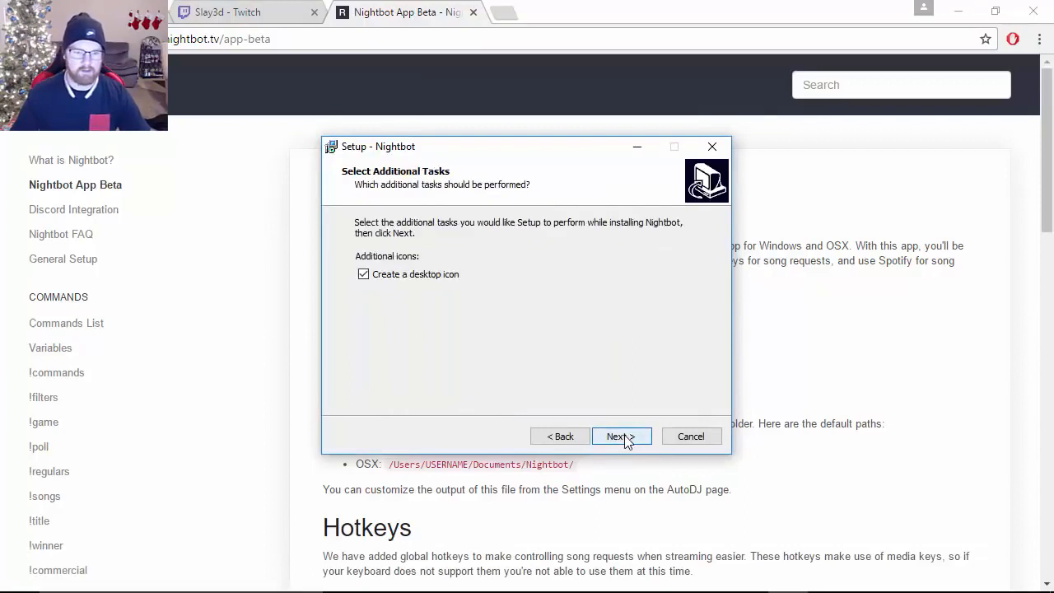
{"action": "left_click", "coordinate": [623, 436]}
{"action": "left_click", "coordinate": [623, 437]}
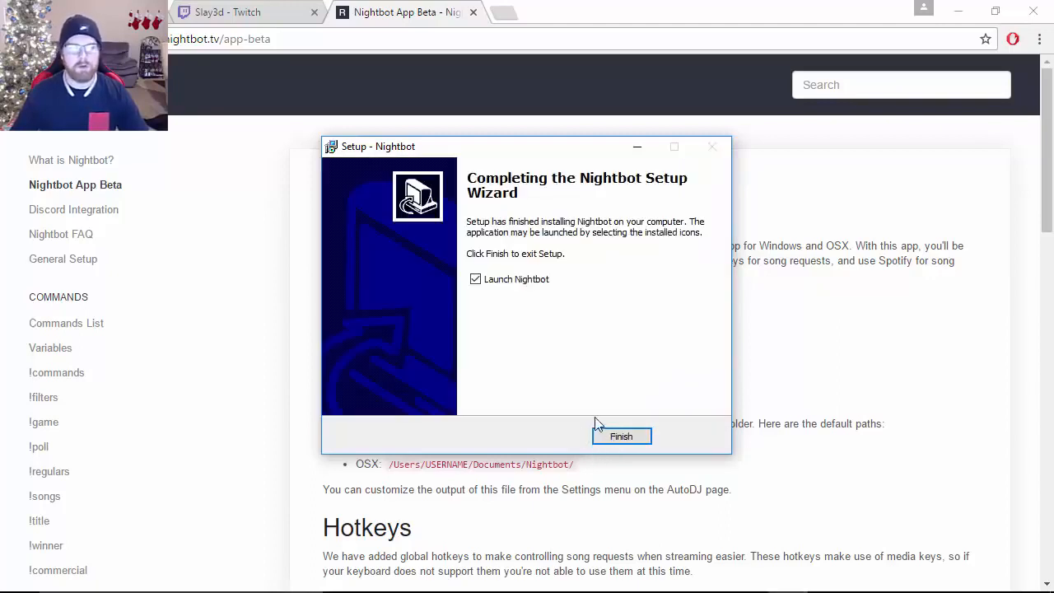
{"action": "left_click", "coordinate": [612, 437]}
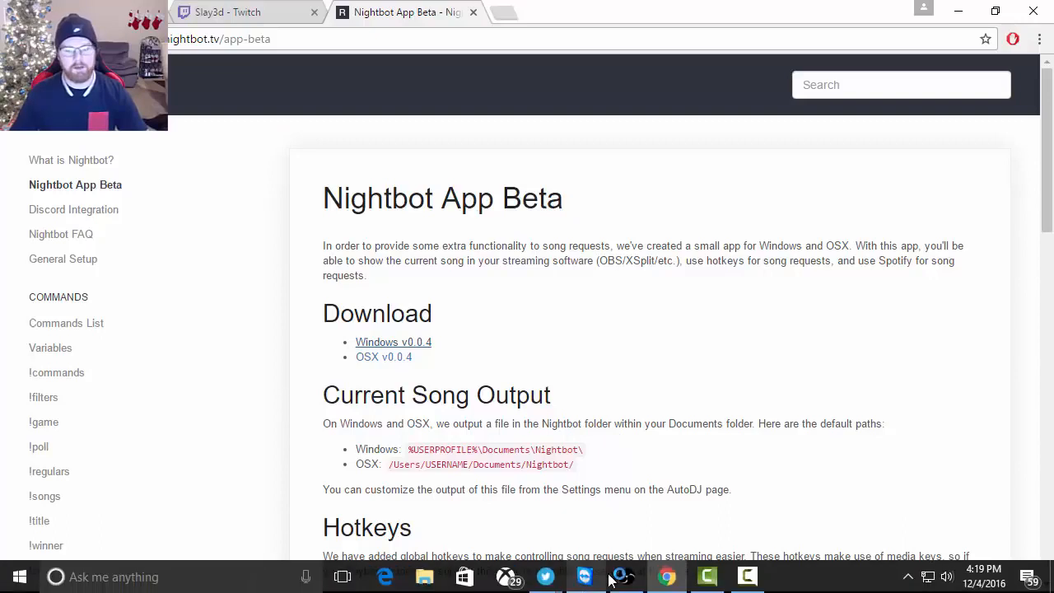
- Minimize Open Broadcaster Software and Chrome to leave the Nightbot app window over the desktop, and expand its Song Requests section
{"action": "left_click", "coordinate": [626, 576]}
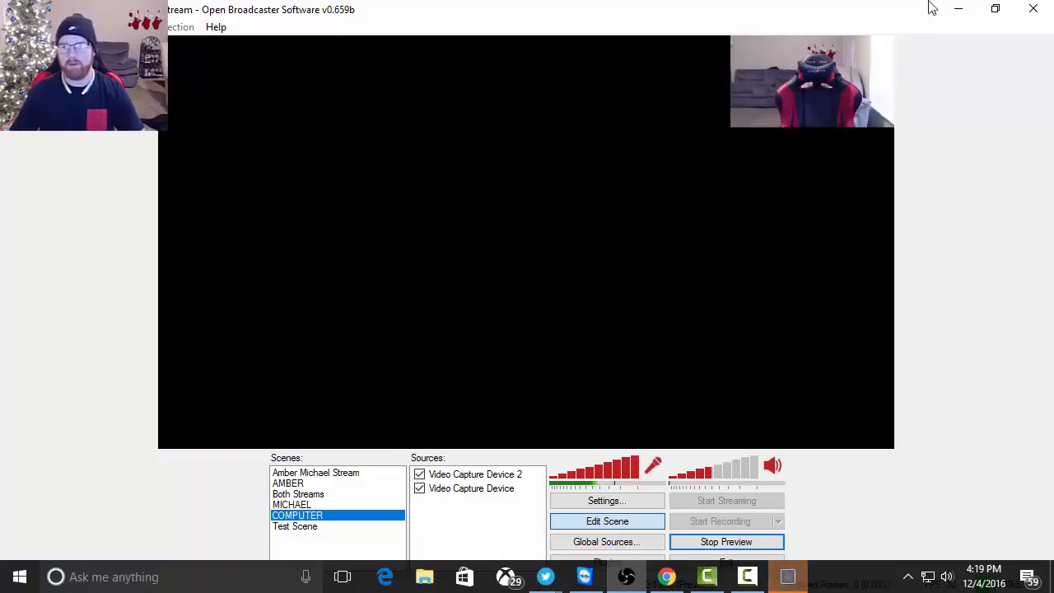
{"action": "left_click", "coordinate": [954, 11]}
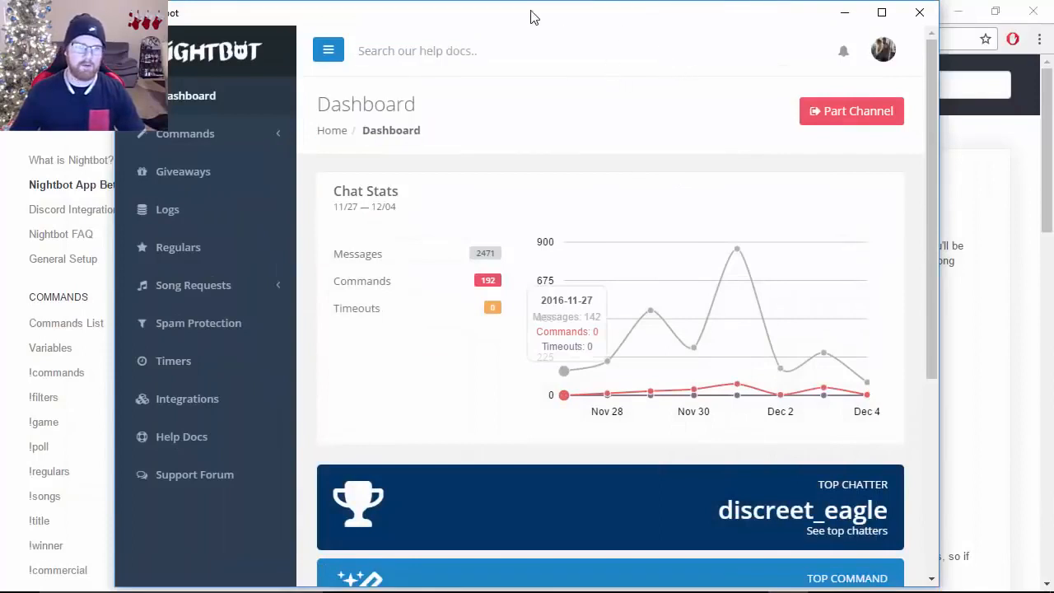
{"action": "mouse_move", "coordinate": [532, 16]}
{"action": "left_mouse_down"}
{"action": "mouse_move", "coordinate": [510, 69]}
{"action": "mouse_move", "coordinate": [513, 8]}
{"action": "left_mouse_up"}
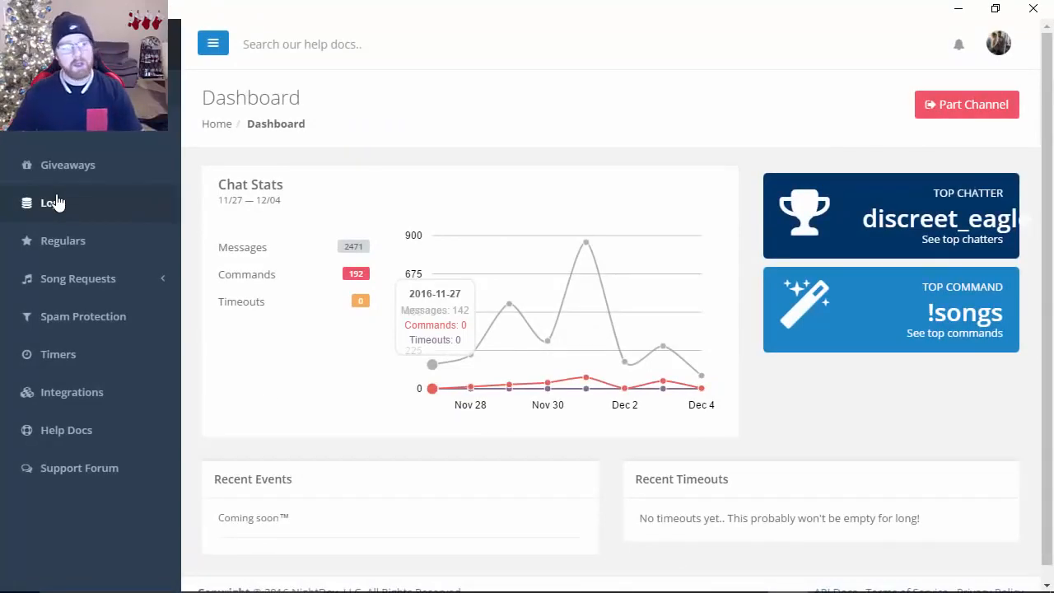
{"action": "left_click_drag", "start_coordinate": [301, 4], "coordinate": [473, 18]}
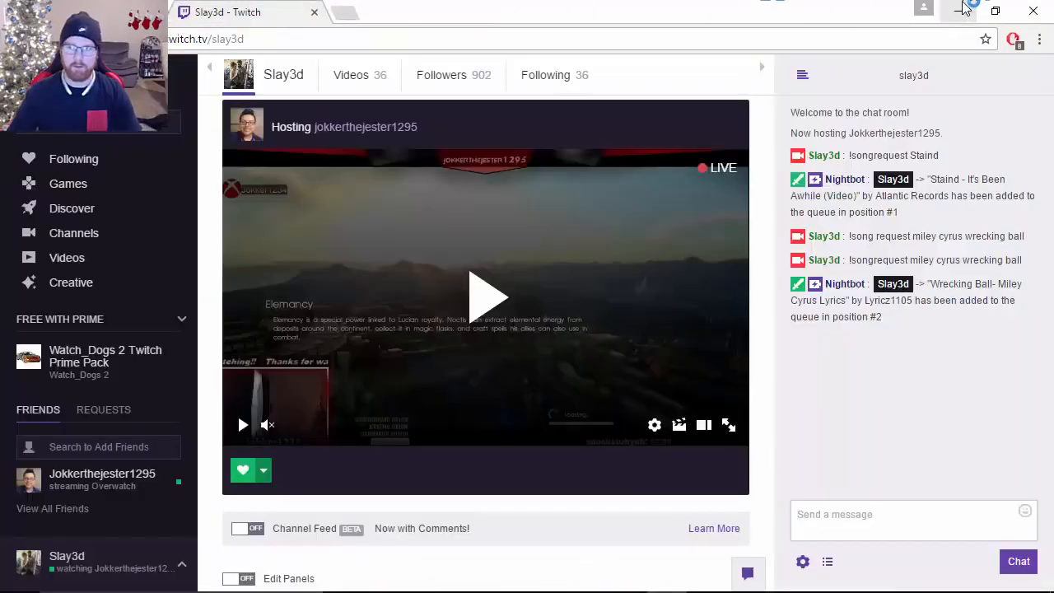
{"action": "left_click", "coordinate": [962, 8]}
{"action": "left_click_drag", "start_coordinate": [571, 60], "coordinate": [593, 29]}
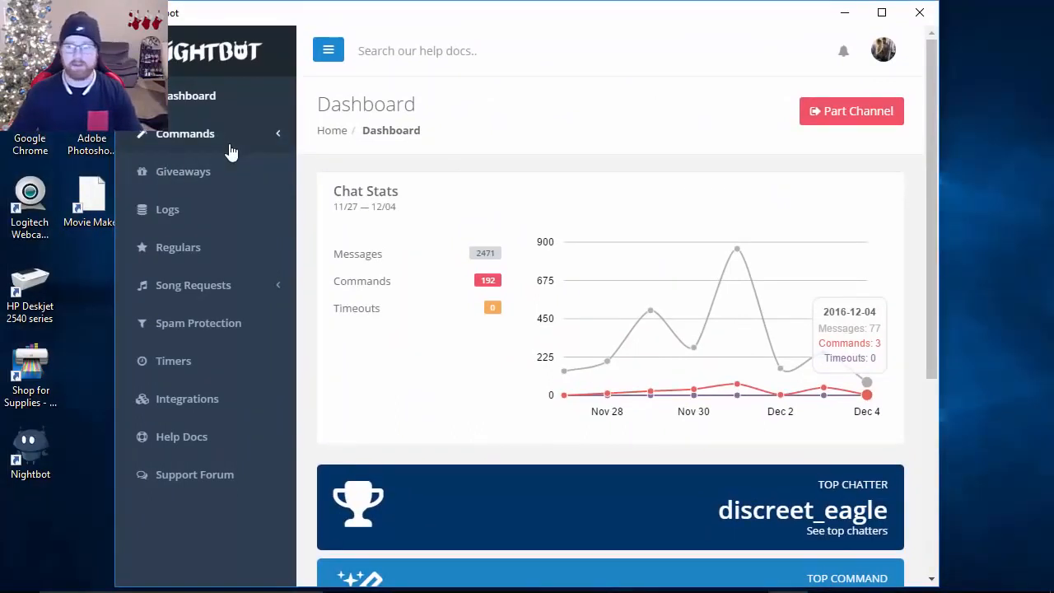
{"action": "left_click", "coordinate": [180, 290]}
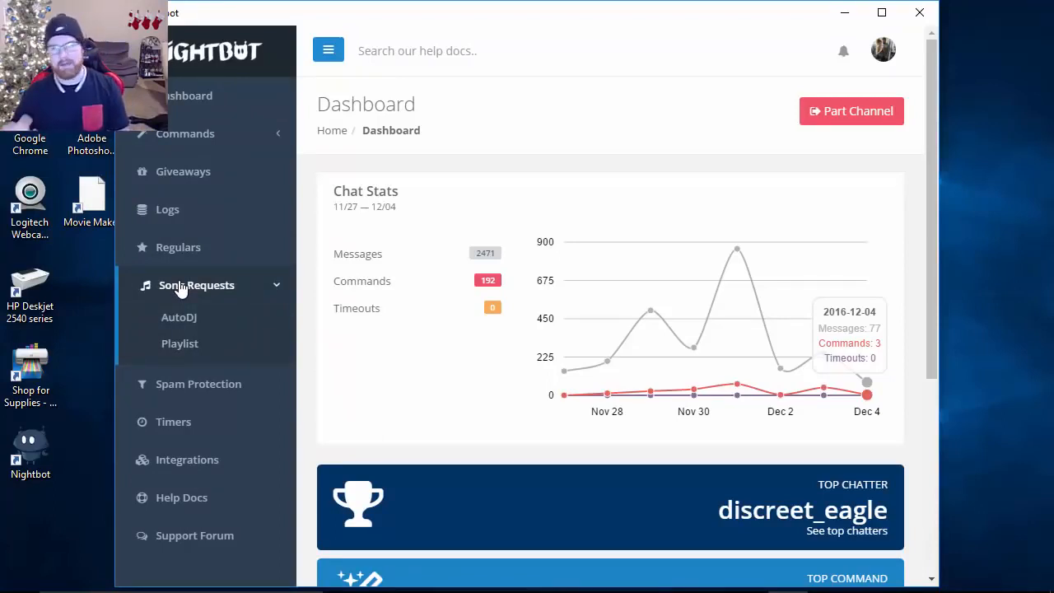
- Look up the current_song text file in the Nightbot folder under Documents, and close File Explorer
{"action": "mouse_move", "coordinate": [371, 589]}
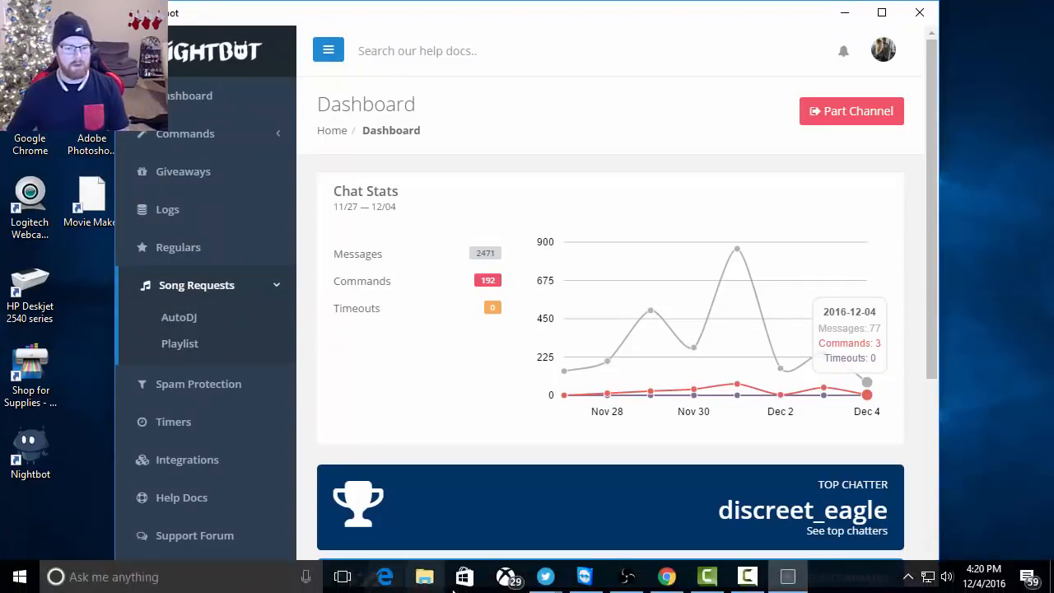
{"action": "left_click", "coordinate": [433, 588]}
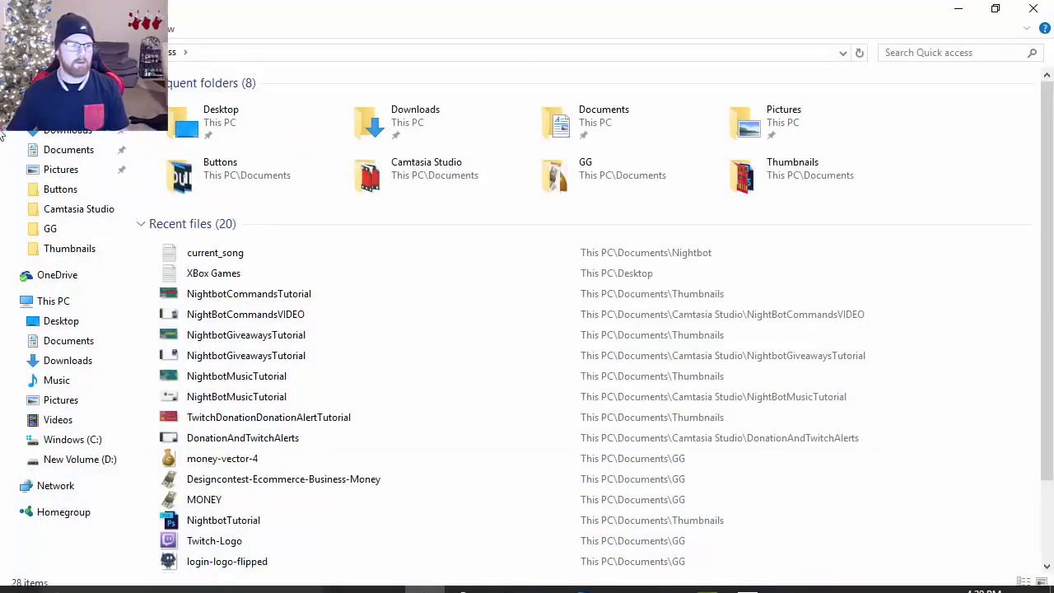
{"action": "left_click", "coordinate": [70, 156]}
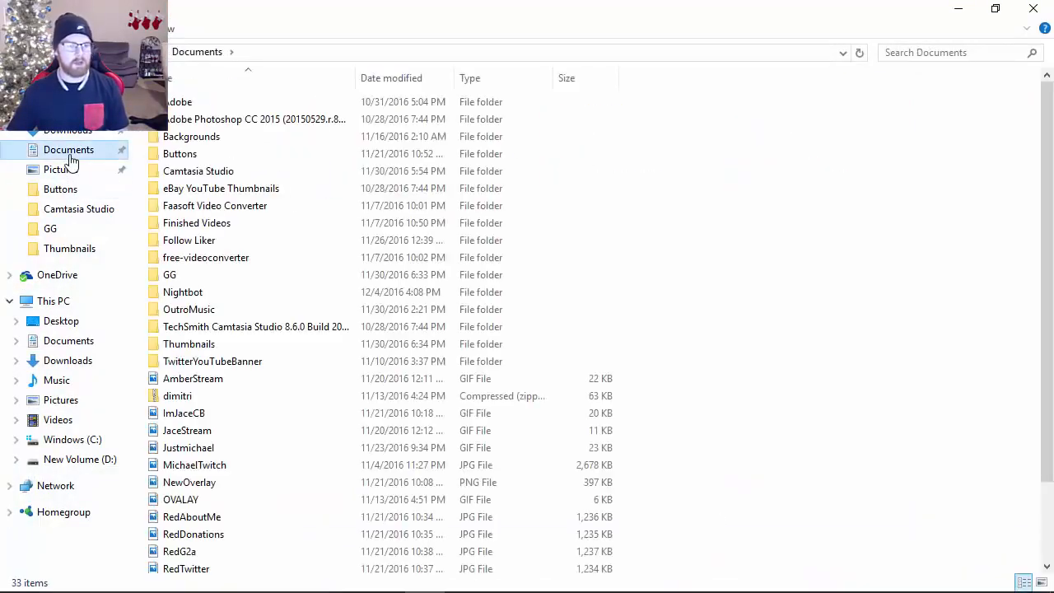
{"action": "double_click", "coordinate": [195, 292]}
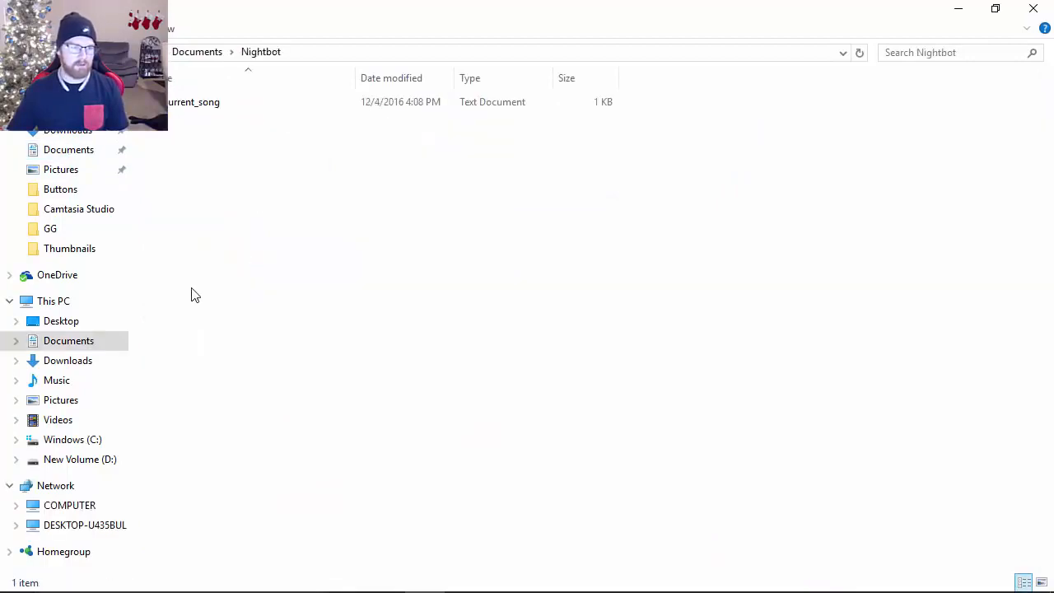
{"action": "left_click", "coordinate": [183, 112]}
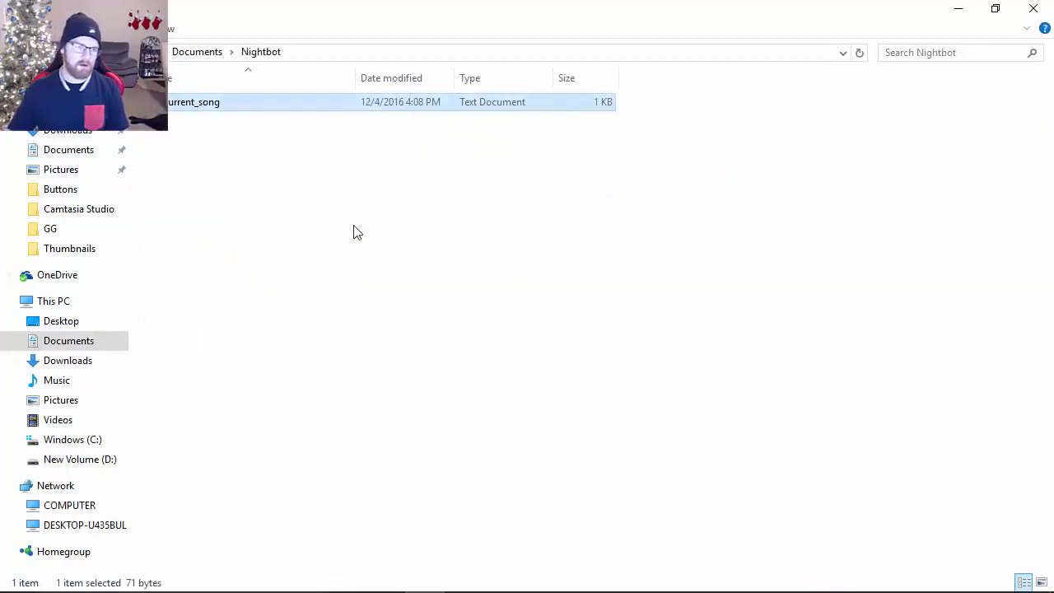
{"action": "left_click", "coordinate": [1035, 10]}
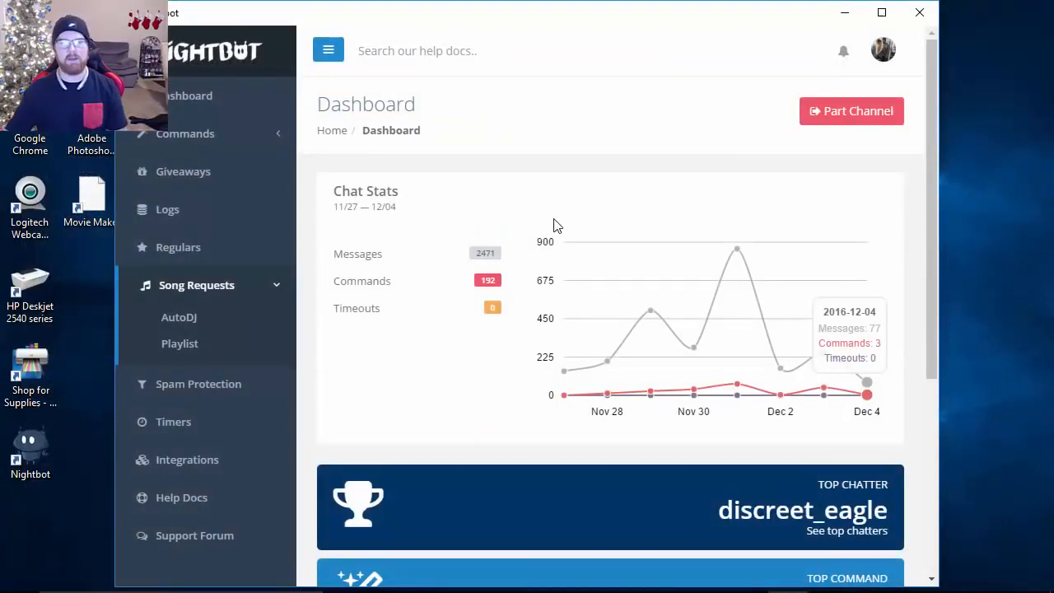
- Open AutoDJ in the Nightbot app, start song playback and pause the video
{"action": "left_click", "coordinate": [189, 318]}
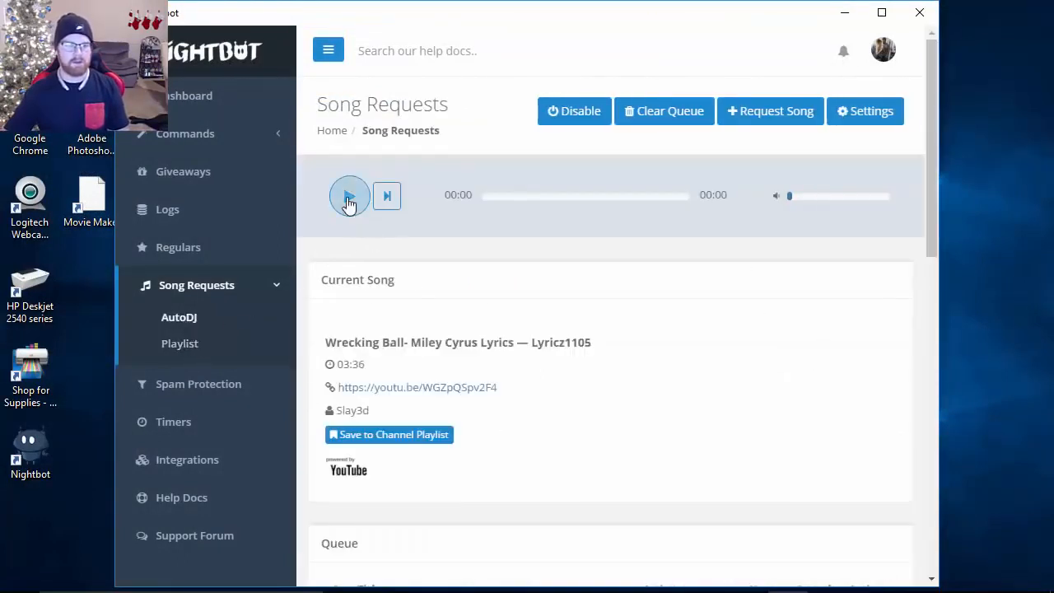
{"action": "left_click", "coordinate": [348, 198]}
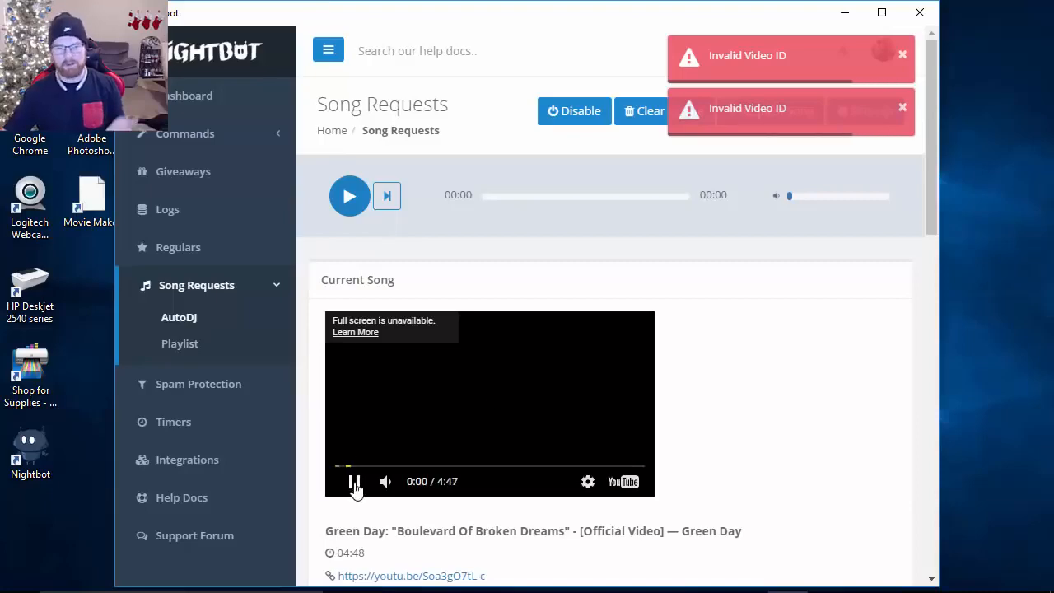
{"action": "left_click", "coordinate": [354, 484]}
- Switch to Open Broadcaster Software and add a Text source named "Nightbot" to the COMPUTER scene
{"action": "mouse_move", "coordinate": [462, 588]}
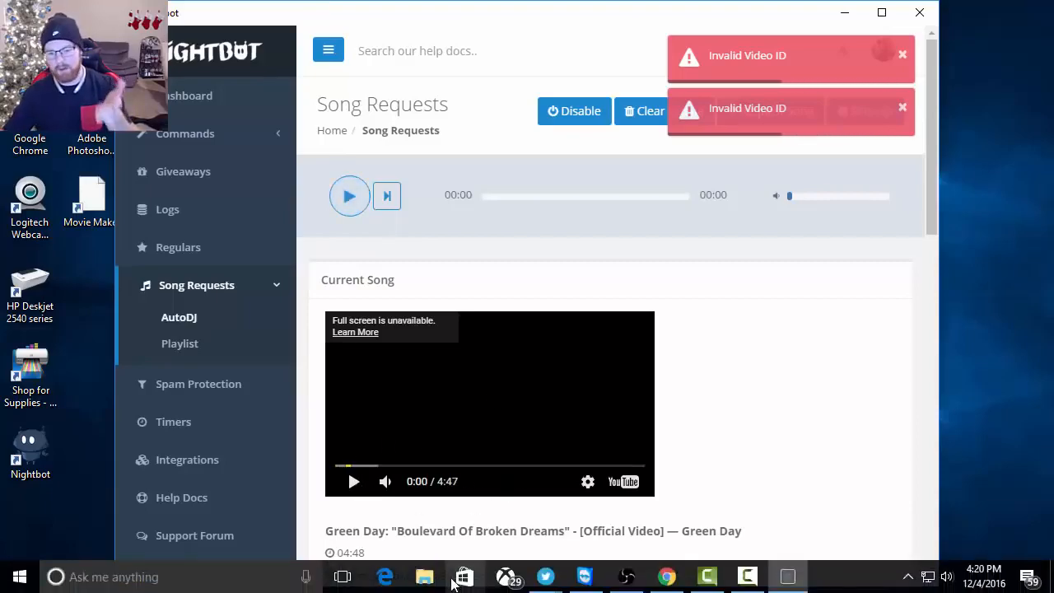
{"action": "left_click", "coordinate": [626, 585]}
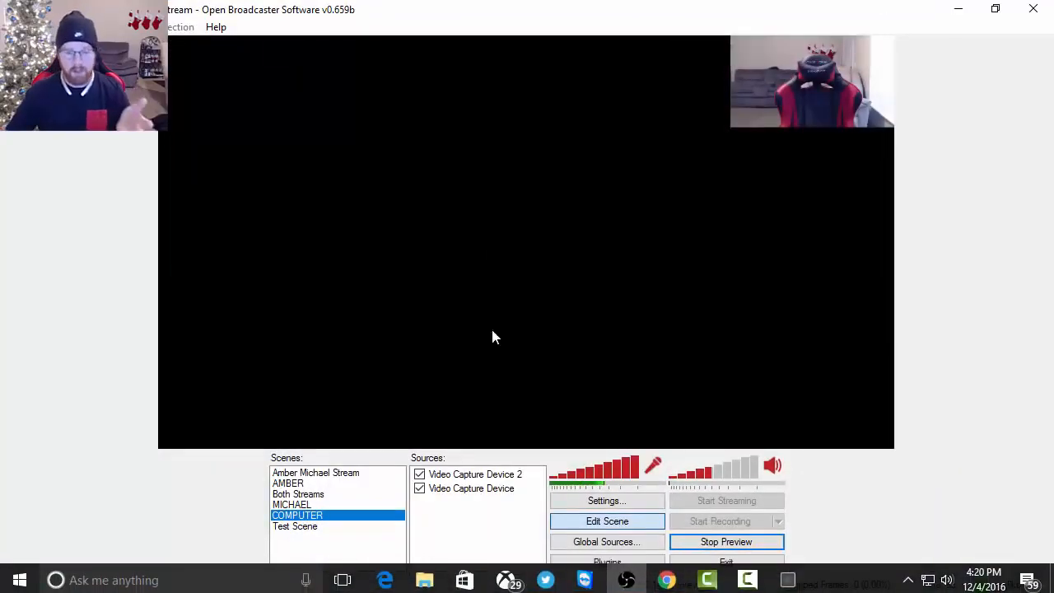
{"action": "right_click", "coordinate": [465, 503]}
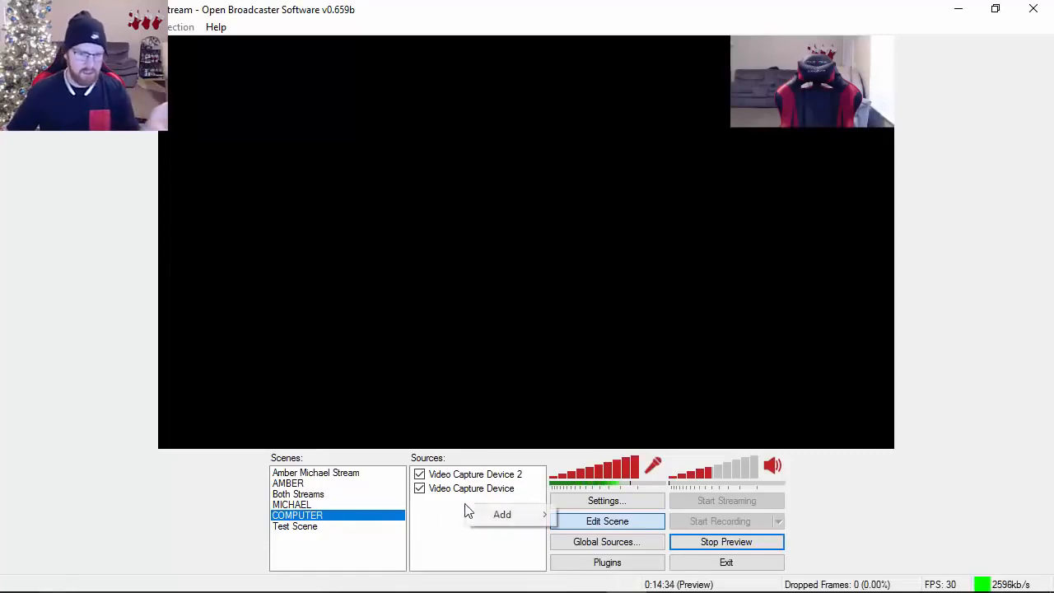
{"action": "mouse_move", "coordinate": [502, 515]}
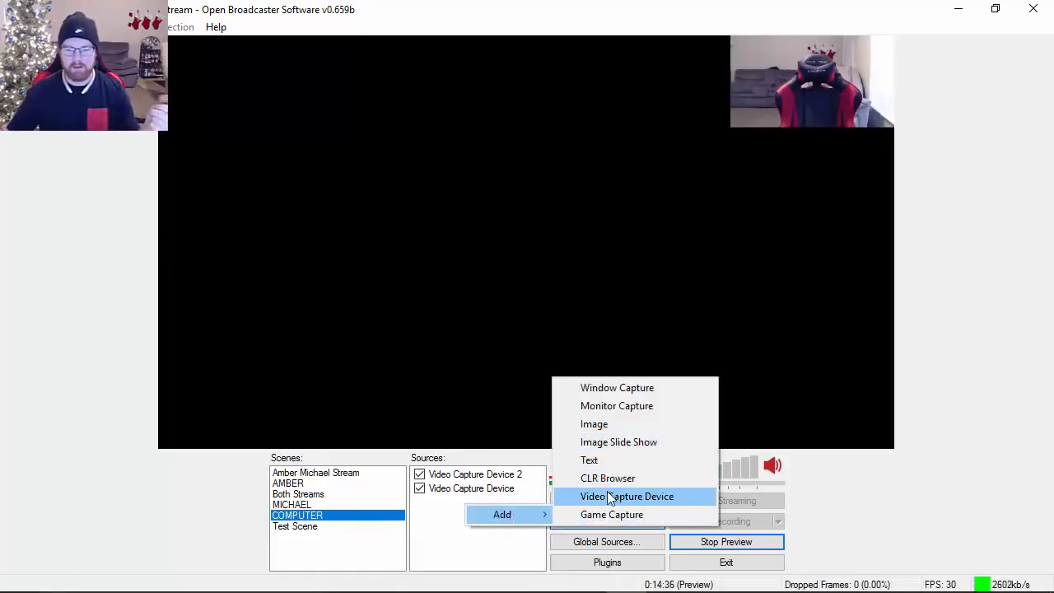
{"action": "left_click", "coordinate": [598, 459]}
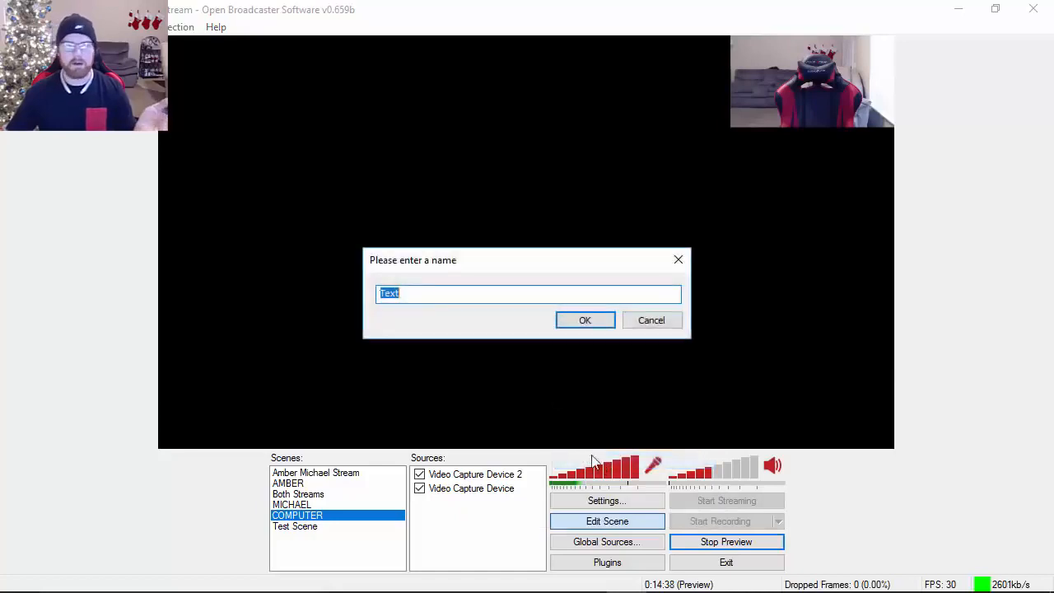
{"action": "type", "text": "Nightbot"}
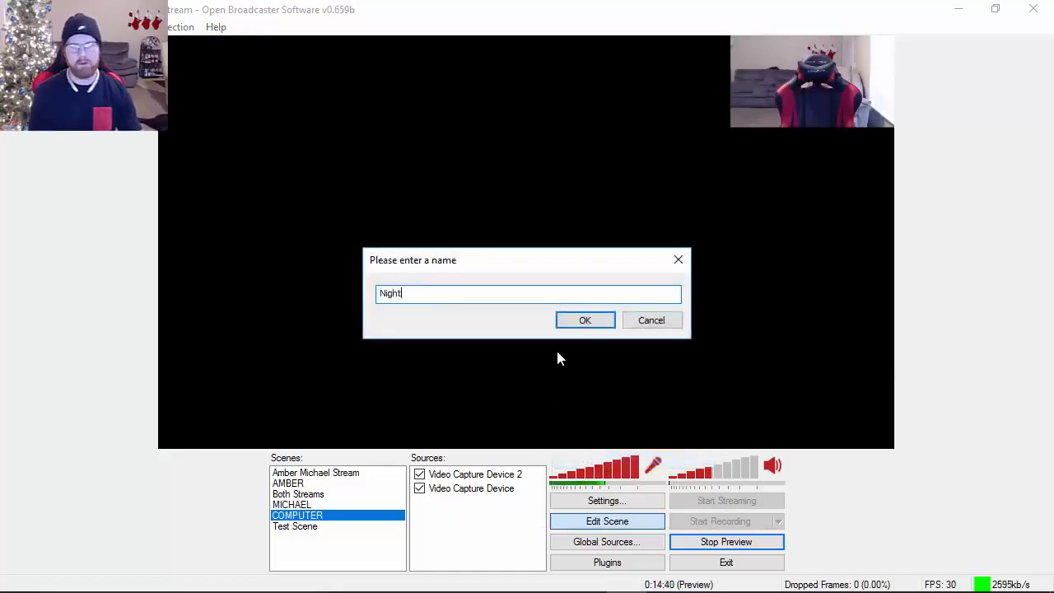
{"action": "left_click", "coordinate": [585, 319]}
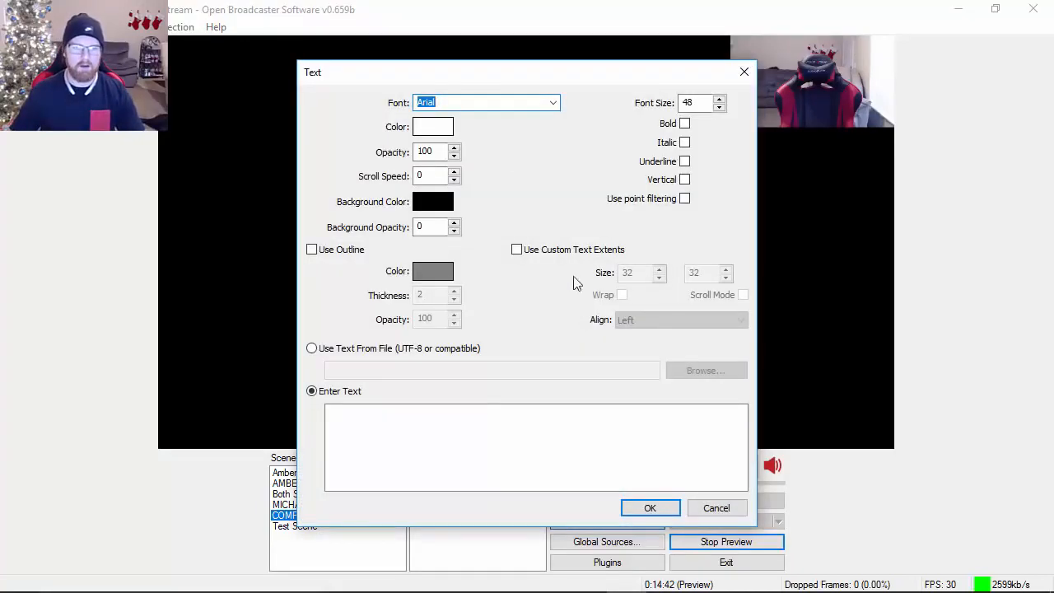
- Set the text source's font to bold Impact and look through the other available fonts
{"action": "left_click", "coordinate": [552, 106]}
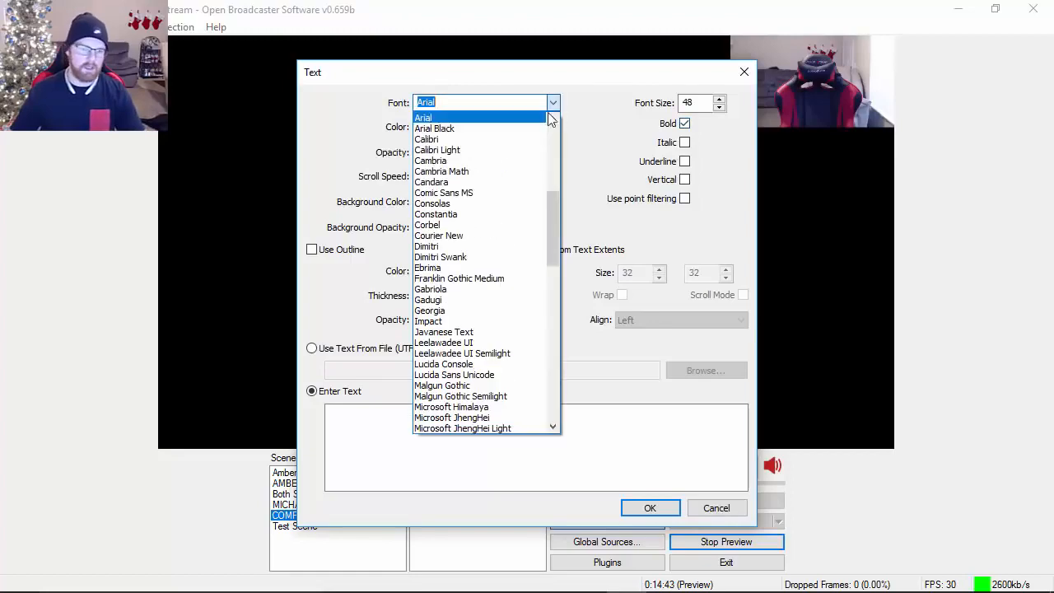
{"action": "left_click", "coordinate": [461, 321]}
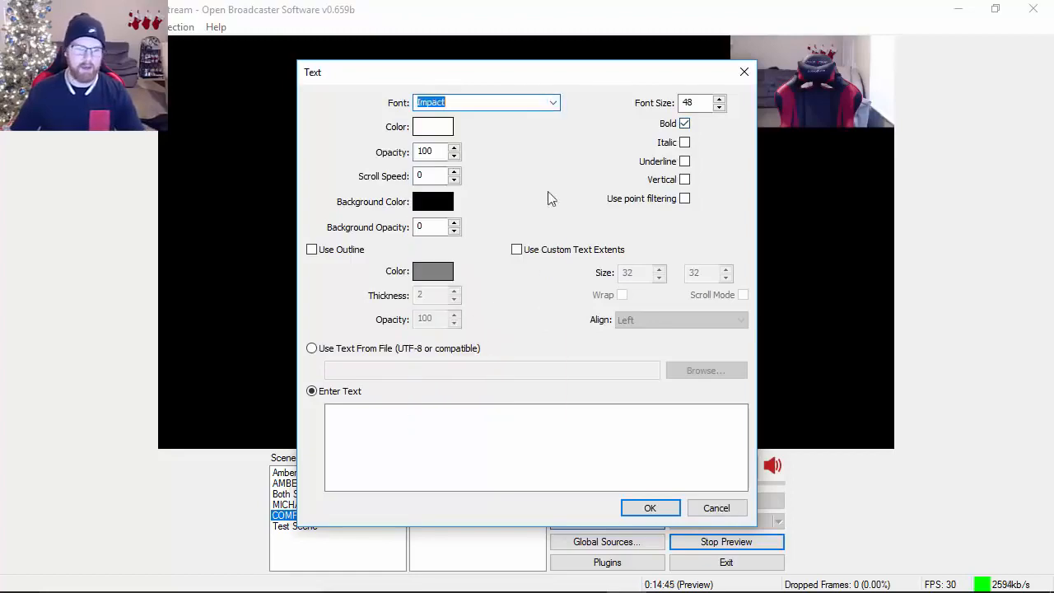
{"action": "left_click", "coordinate": [554, 102]}
{"action": "scroll", "coordinate": [525, 380], "scroll_direction": "down", "scroll_amount": 9}
{"action": "scroll", "coordinate": [525, 381], "scroll_direction": "down", "scroll_amount": 6}
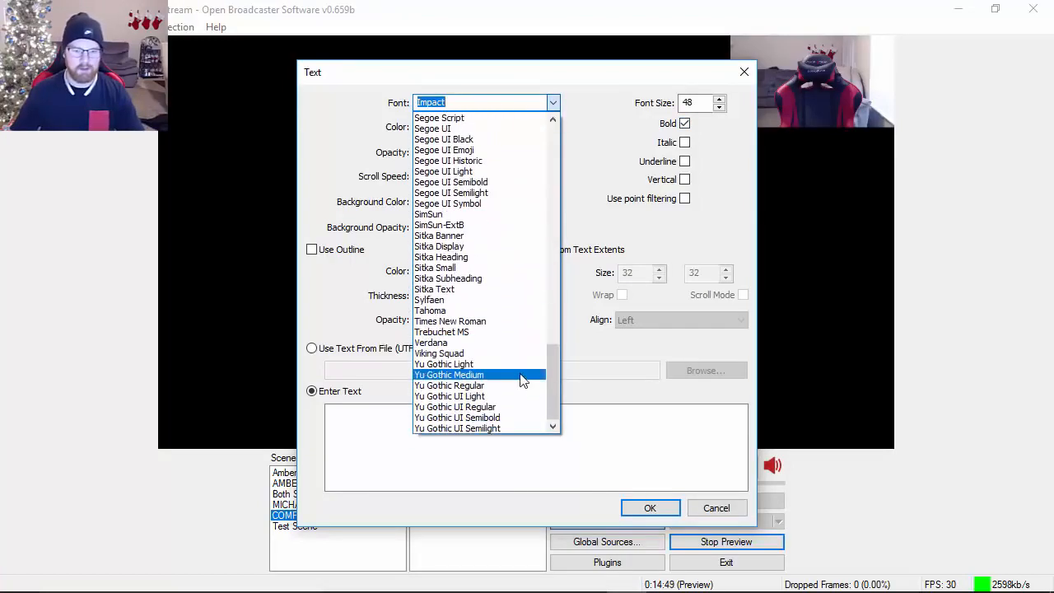
{"action": "left_click", "coordinate": [344, 128]}
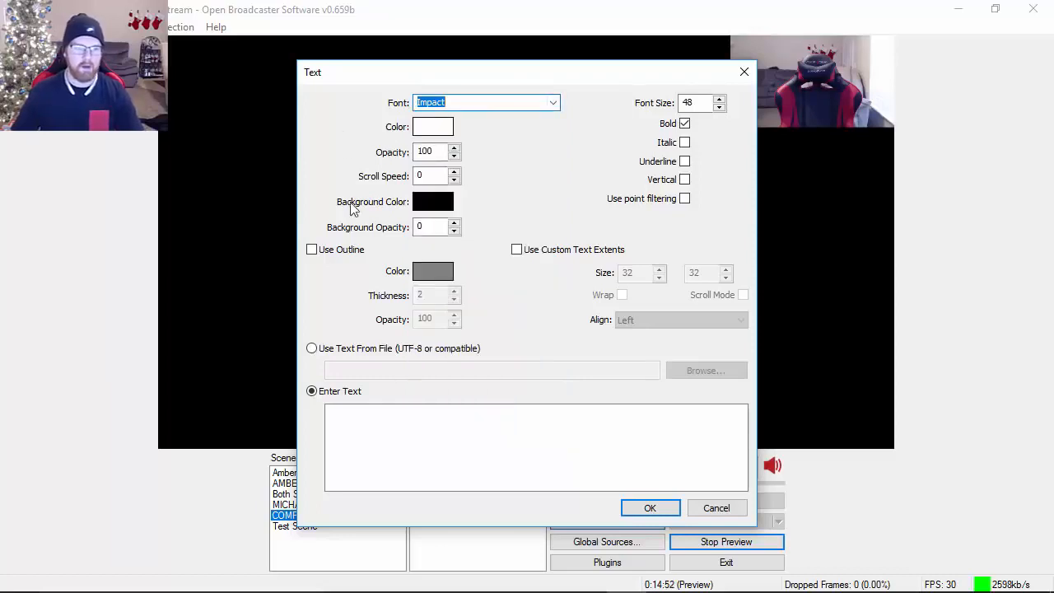
- Make the text source use text from a file and choose current_song from the Documents\Nightbot folder
{"action": "left_click", "coordinate": [312, 349]}
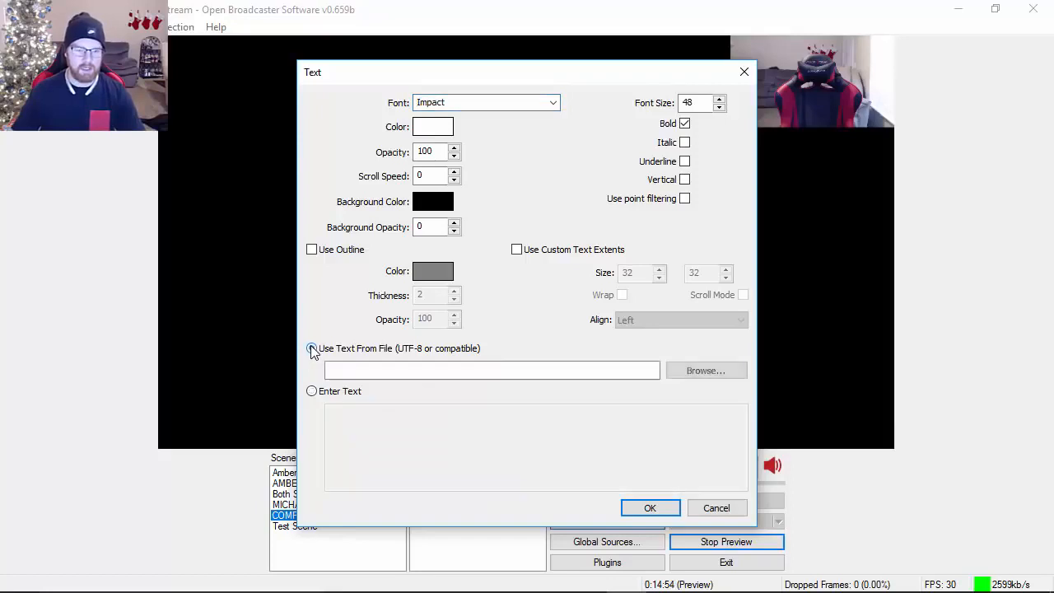
{"action": "left_click", "coordinate": [706, 370]}
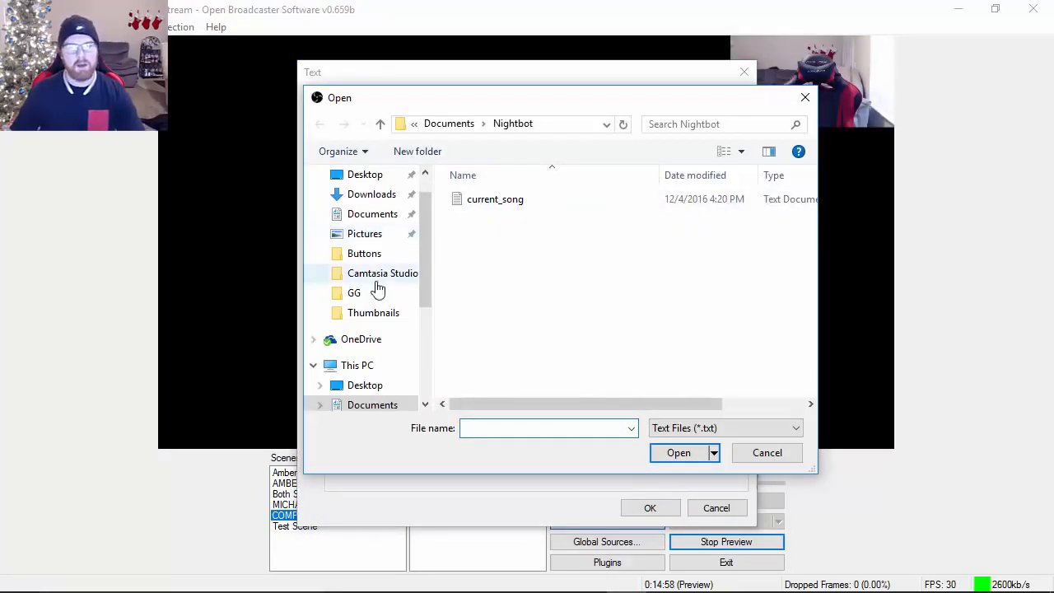
{"action": "left_click", "coordinate": [377, 216]}
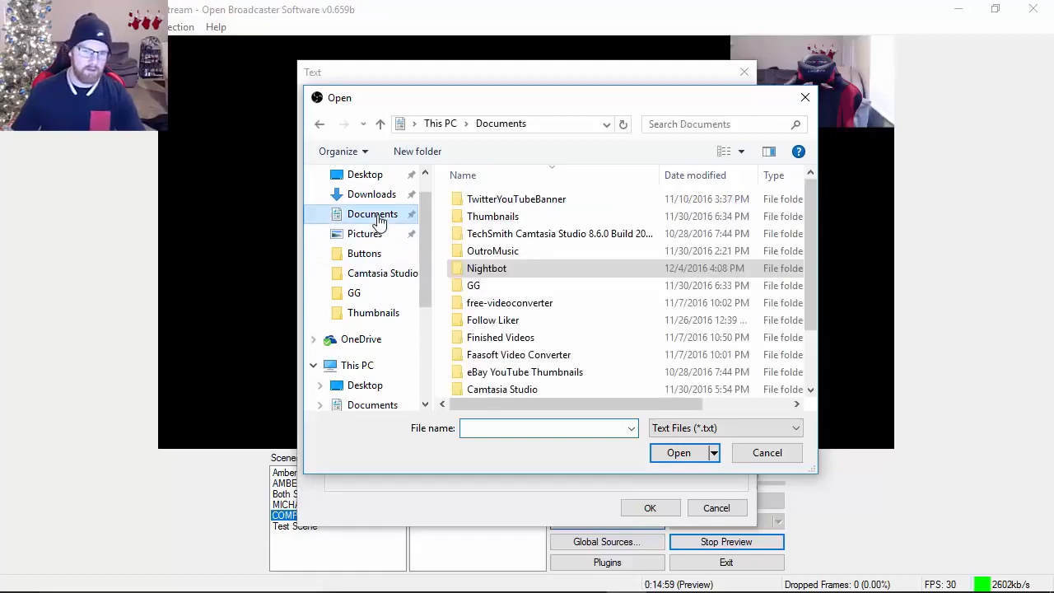
{"action": "double_click", "coordinate": [481, 270]}
{"action": "left_click", "coordinate": [485, 202]}
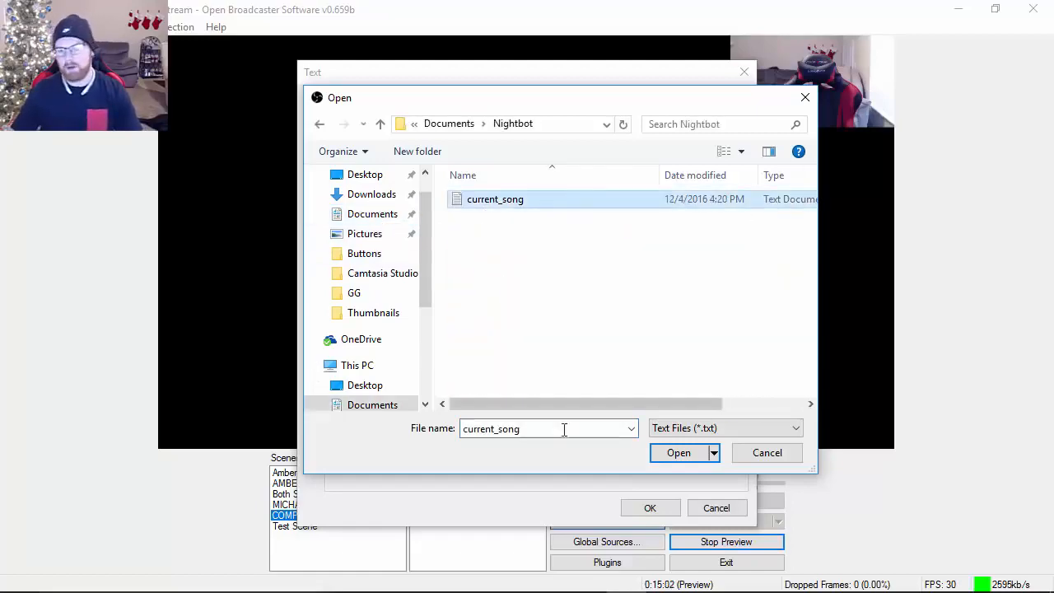
{"action": "left_click", "coordinate": [680, 454]}
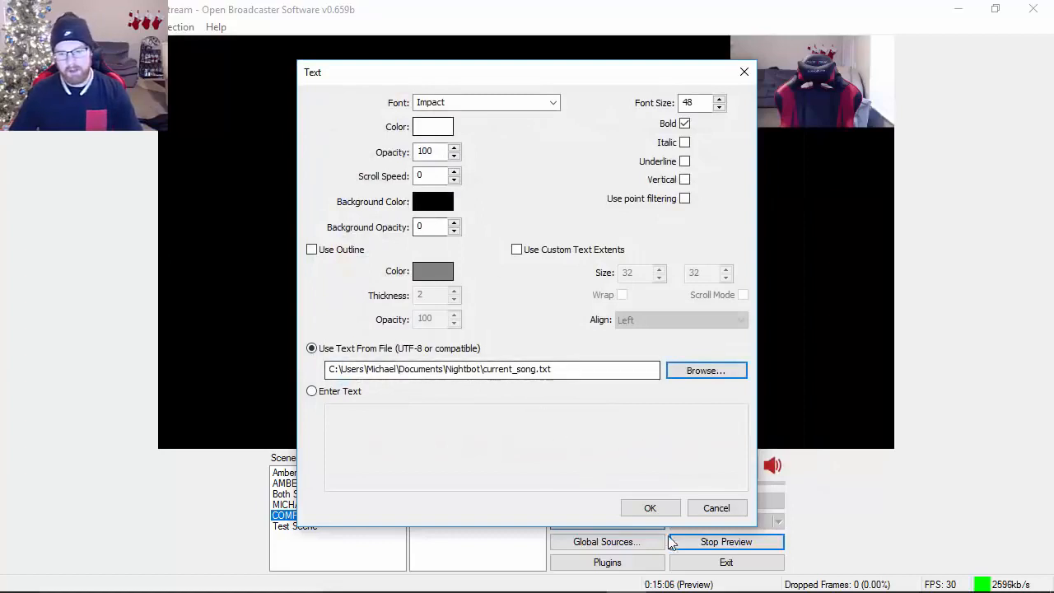
- Apply the text source settings and shrink the song title in the preview to end at the webcam's left edge
{"action": "left_click", "coordinate": [650, 508]}
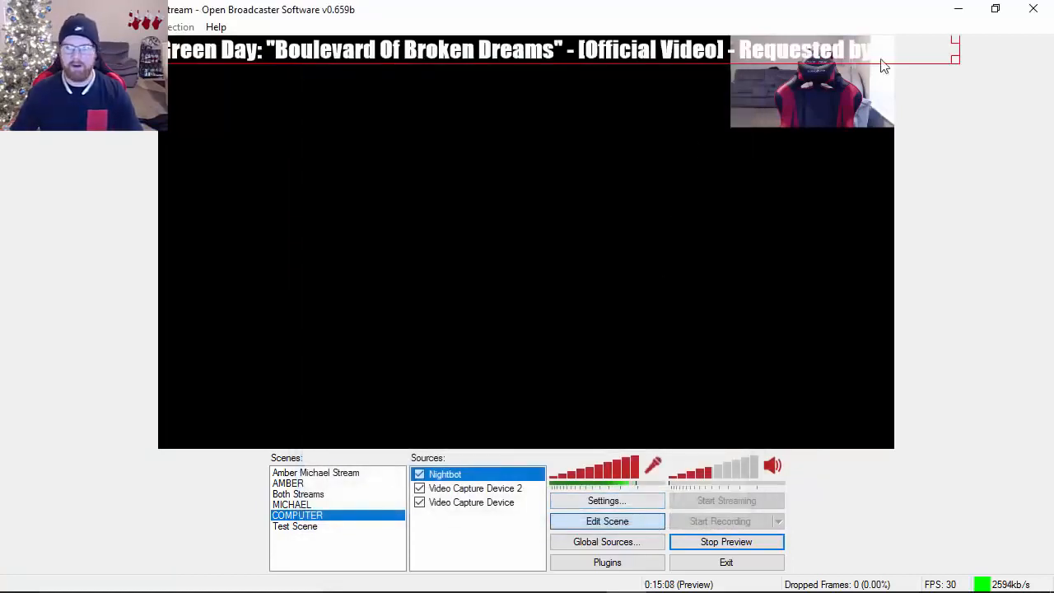
{"action": "left_click_drag", "start_coordinate": [957, 46], "coordinate": [725, 55]}
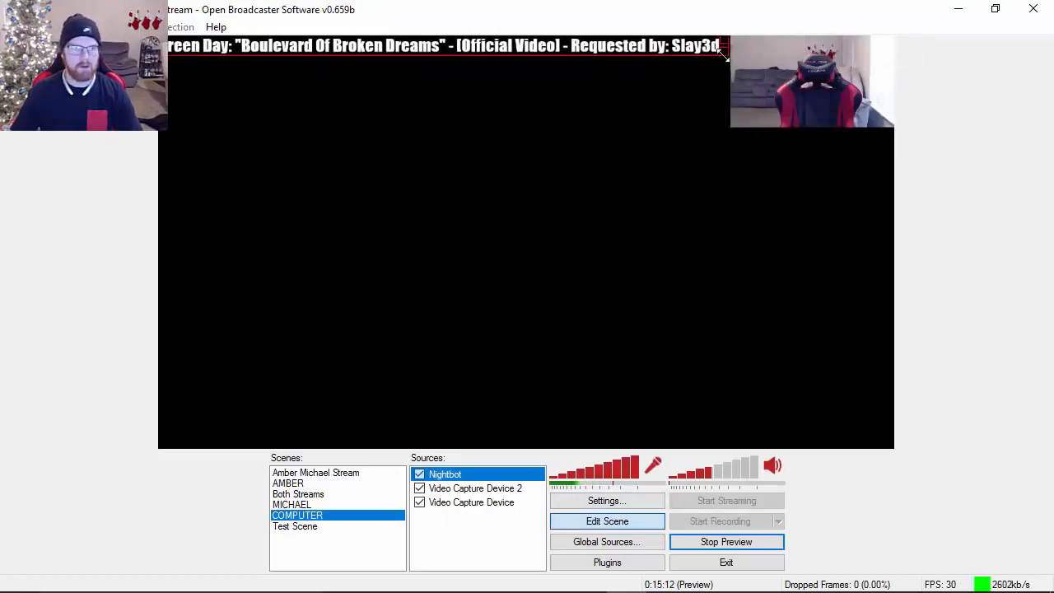
{"action": "left_click", "coordinate": [600, 91]}
{"action": "left_click", "coordinate": [449, 49]}
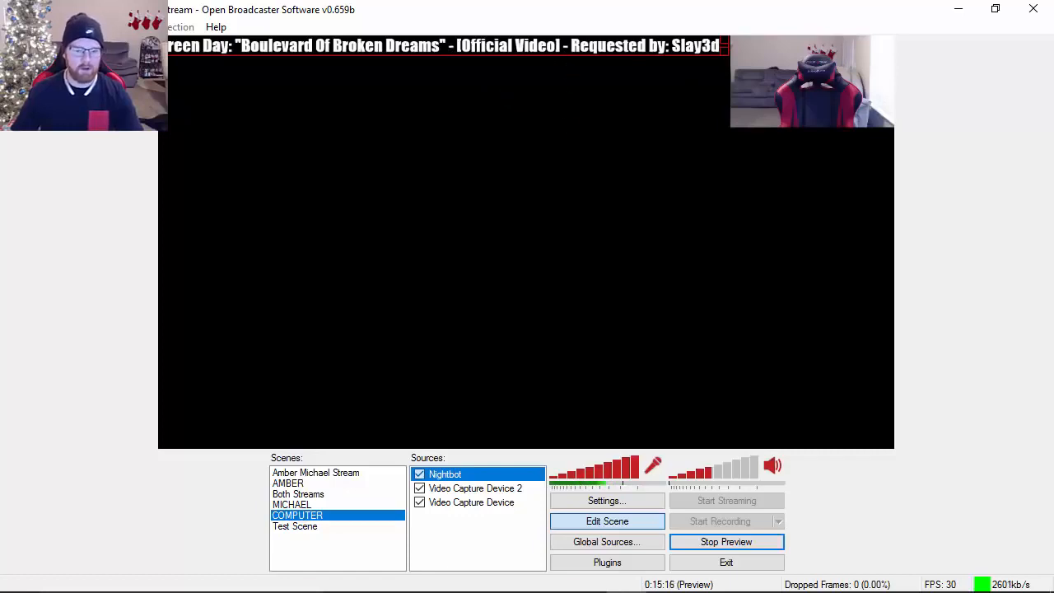
- Switch to the Nightbot app, skip to the next song and return to Open Broadcaster Software
{"action": "mouse_move", "coordinate": [478, 590]}
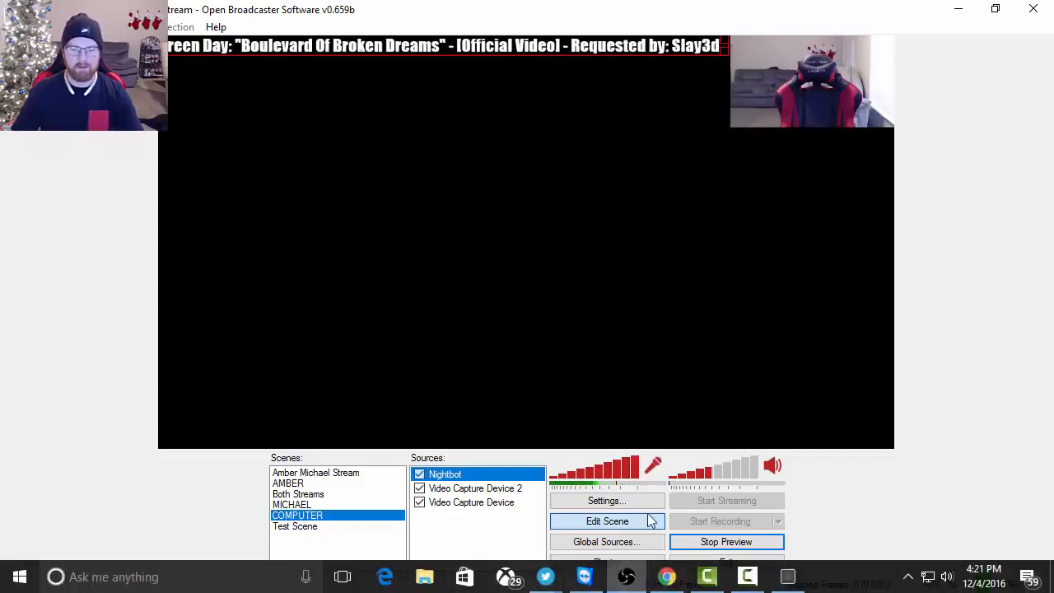
{"action": "left_click", "coordinate": [786, 577]}
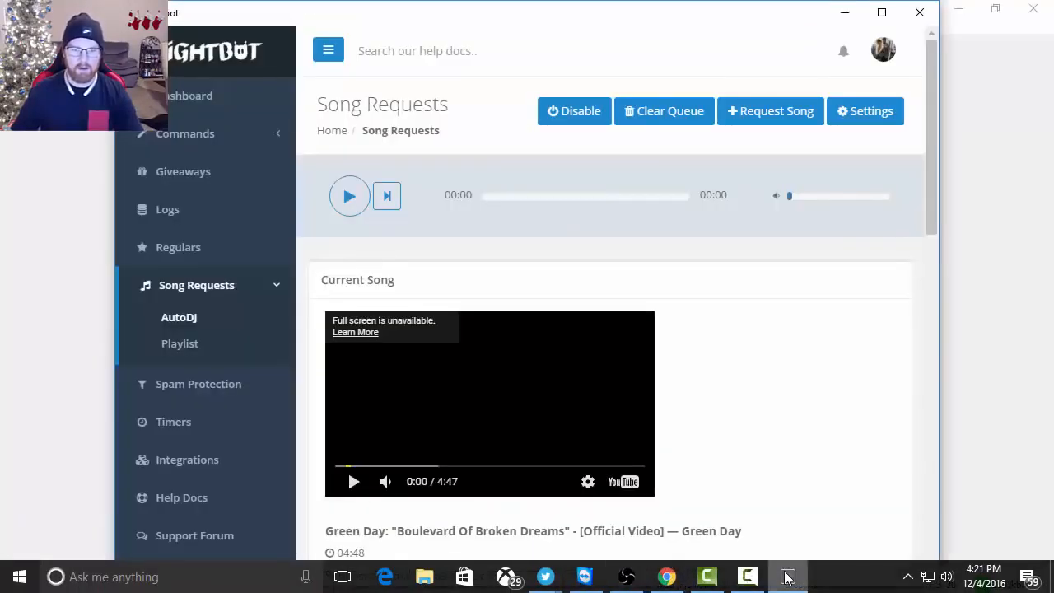
{"action": "left_click", "coordinate": [396, 200]}
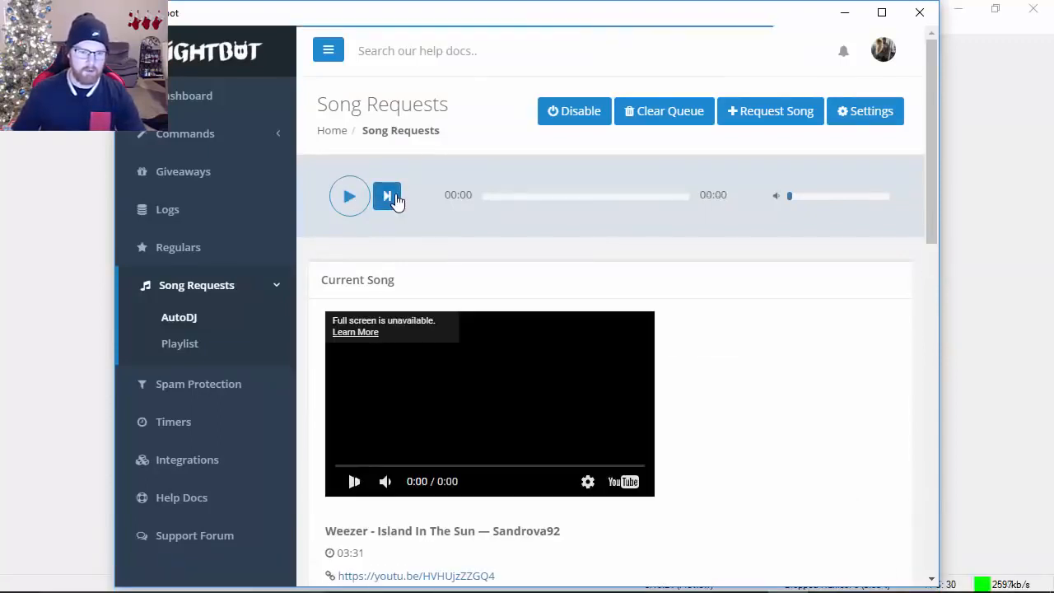
{"action": "mouse_move", "coordinate": [393, 492]}
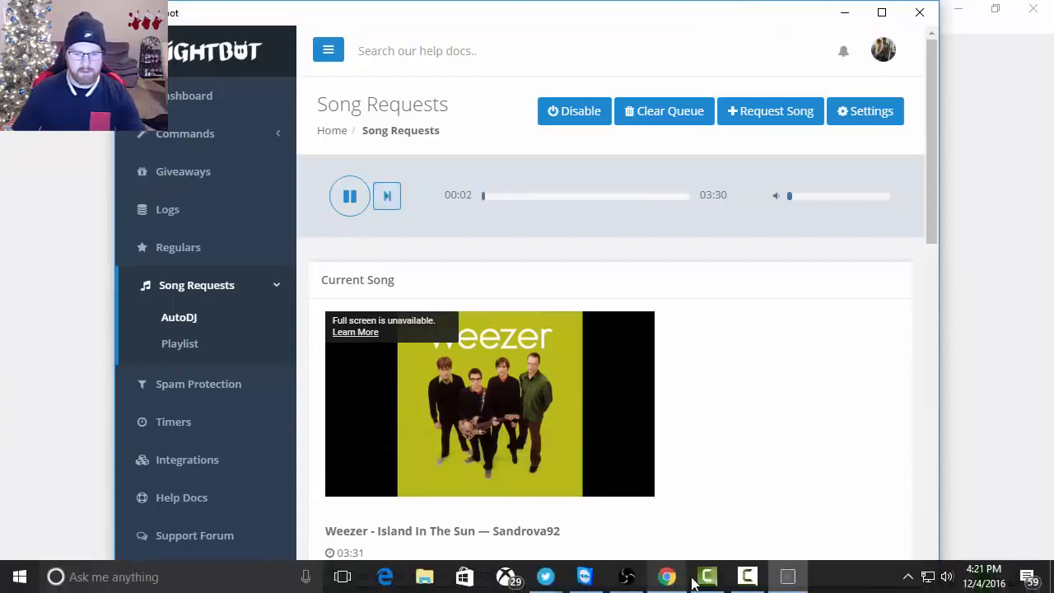
{"action": "left_click", "coordinate": [629, 576]}
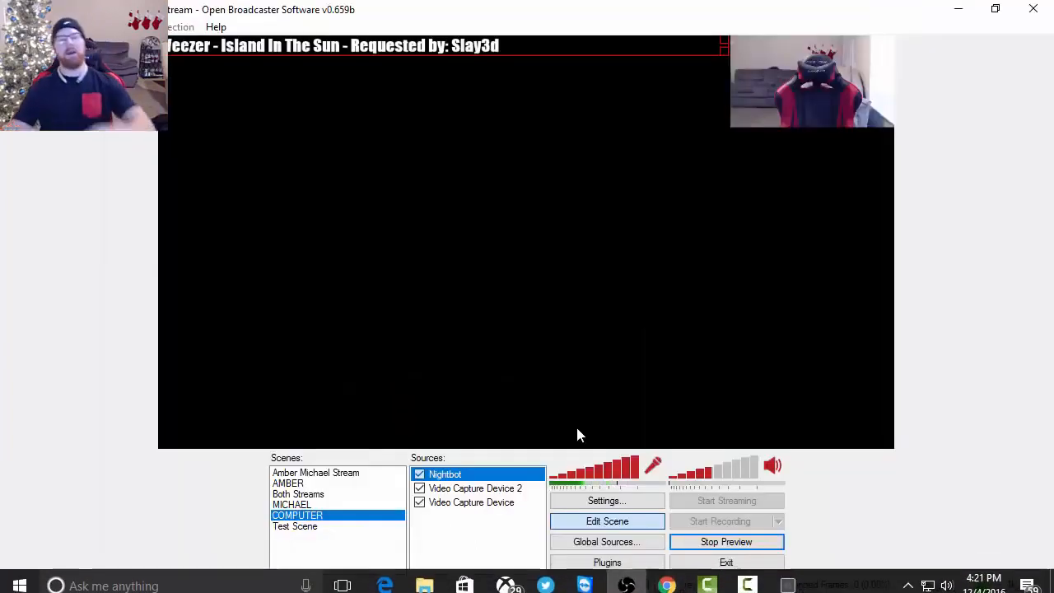
- Reopen the Nightbot text source's properties and make its text italic and underlined
{"action": "right_click", "coordinate": [465, 475]}
{"action": "left_click", "coordinate": [439, 535]}
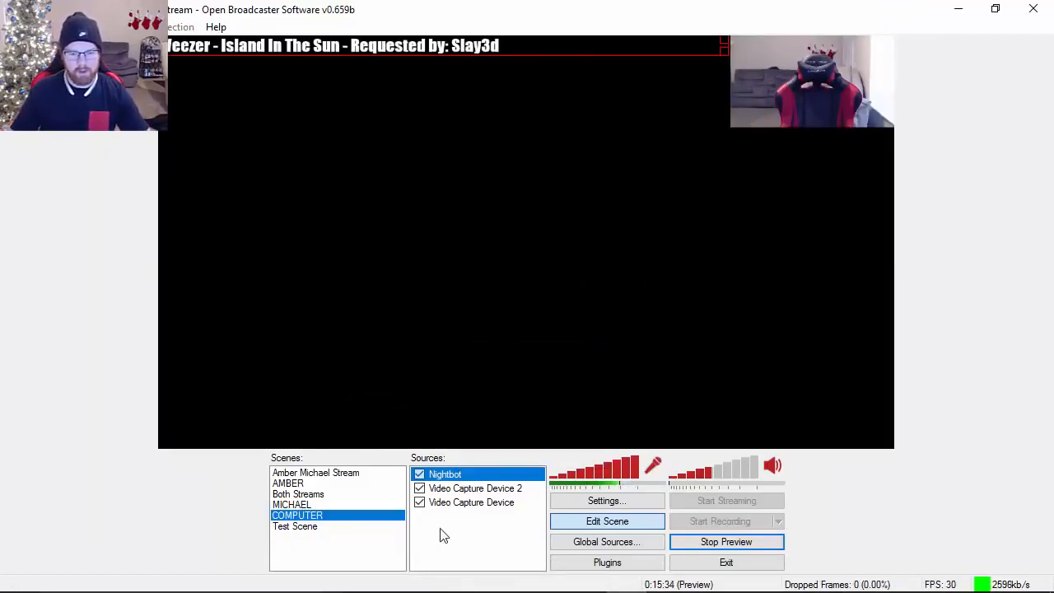
{"action": "right_click", "coordinate": [453, 475]}
{"action": "left_click", "coordinate": [494, 463]}
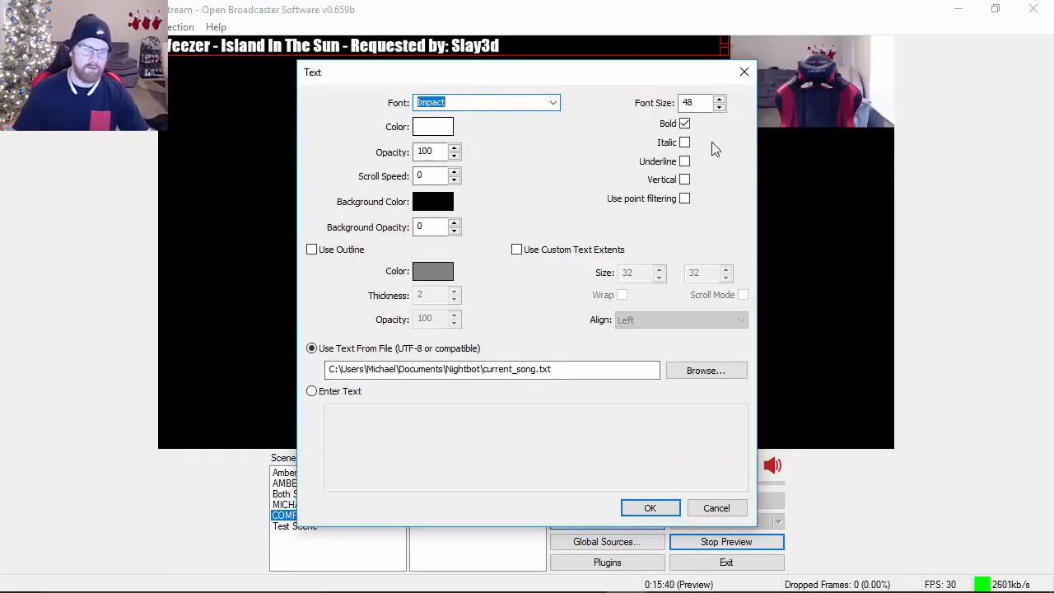
{"action": "left_click", "coordinate": [684, 143]}
{"action": "left_click", "coordinate": [684, 161]}
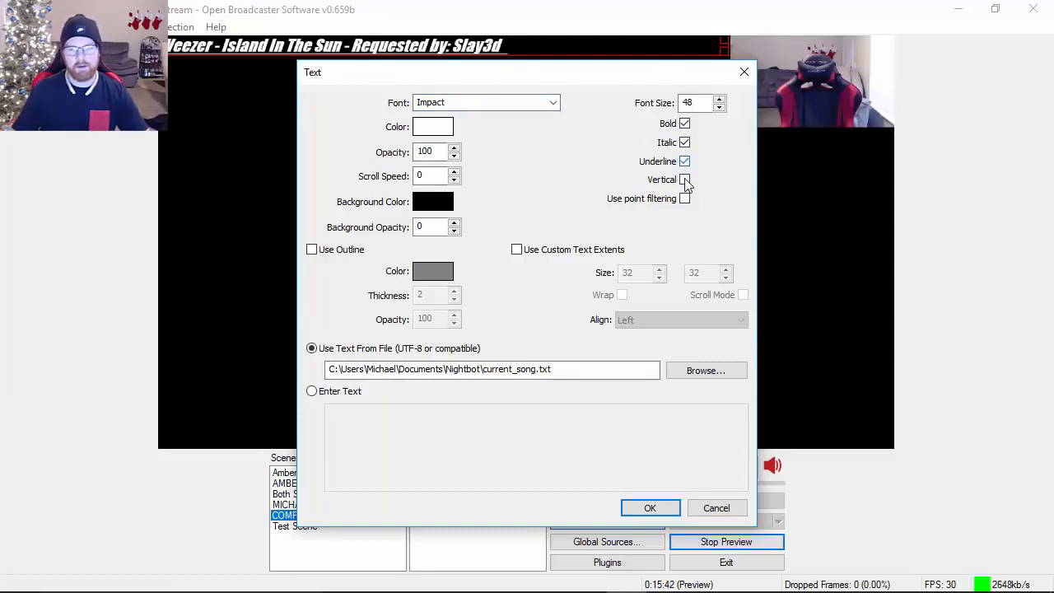
- Try the Vertical and point filtering options on the text source and turn both back off
{"action": "left_click", "coordinate": [684, 179]}
{"action": "left_click", "coordinate": [685, 181]}
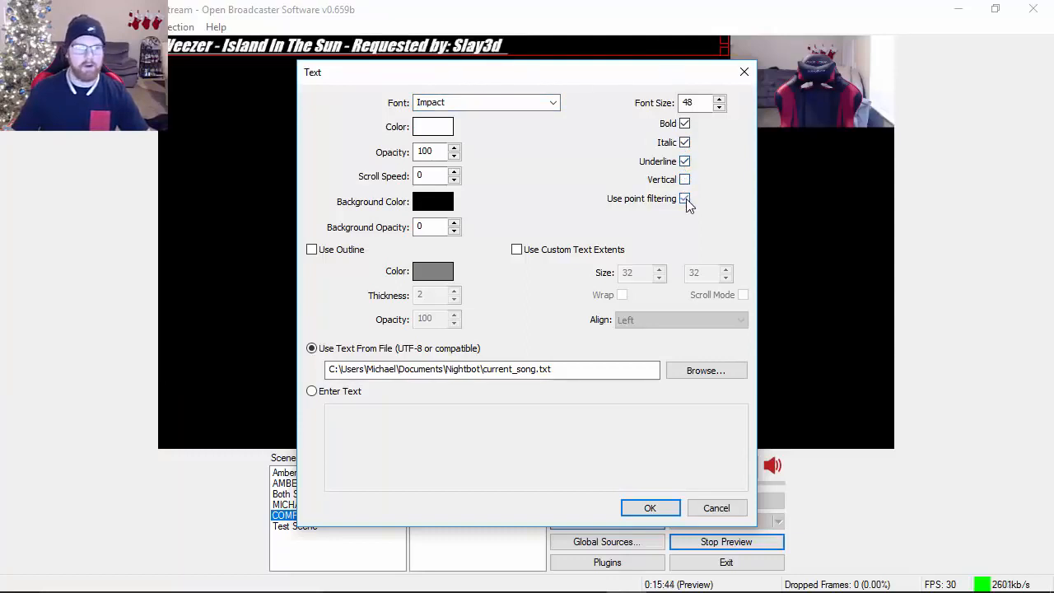
{"action": "left_click", "coordinate": [684, 199]}
{"action": "left_click", "coordinate": [684, 179]}
{"action": "left_click", "coordinate": [684, 180]}
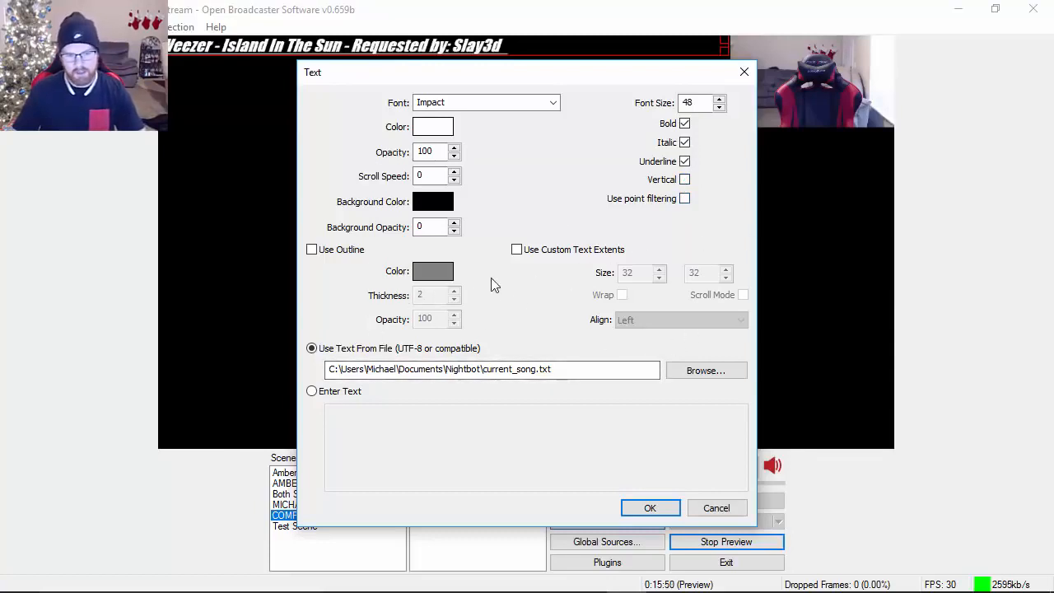
- Try a scroll speed of 20 for the song text, set it to 150 and apply the settings
{"action": "double_click", "coordinate": [426, 173]}
{"action": "type", "text": "20"}
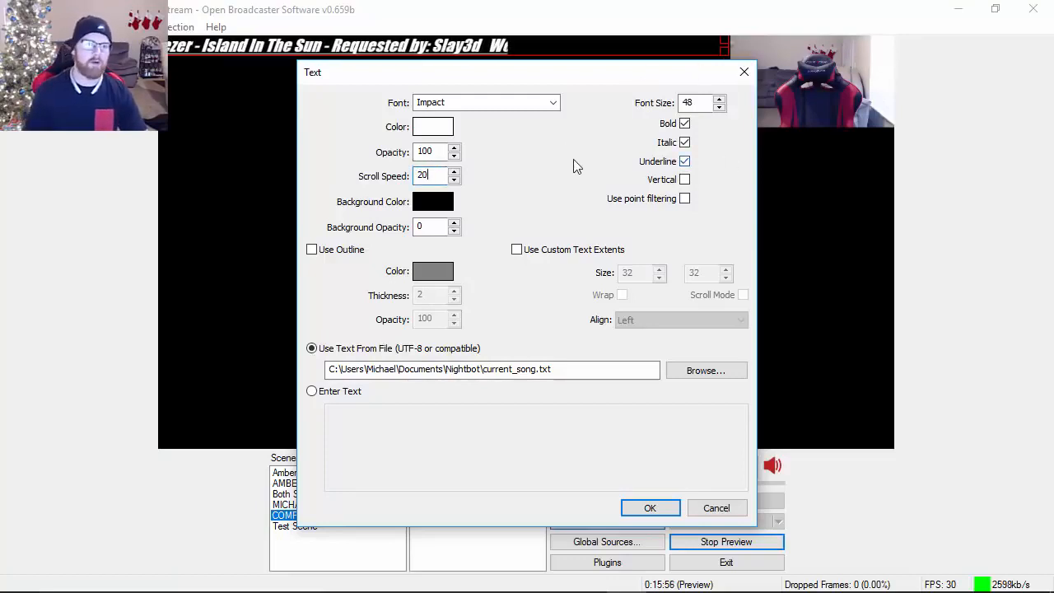
{"action": "key", "text": "BackSpace"}
{"action": "key", "text": "BackSpace"}
{"action": "type", "text": "150"}
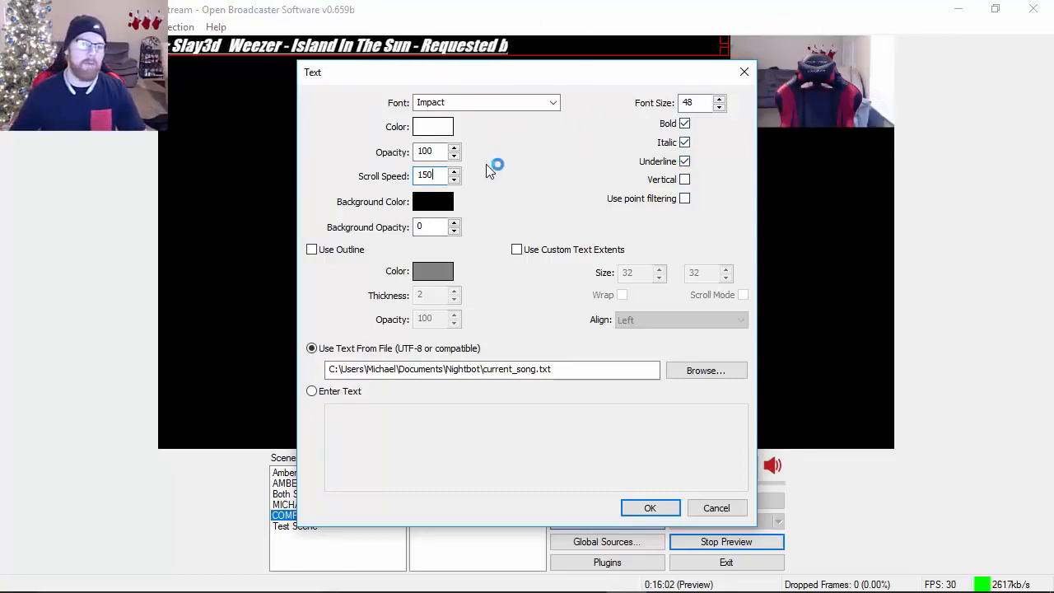
{"action": "left_click", "coordinate": [650, 509]}
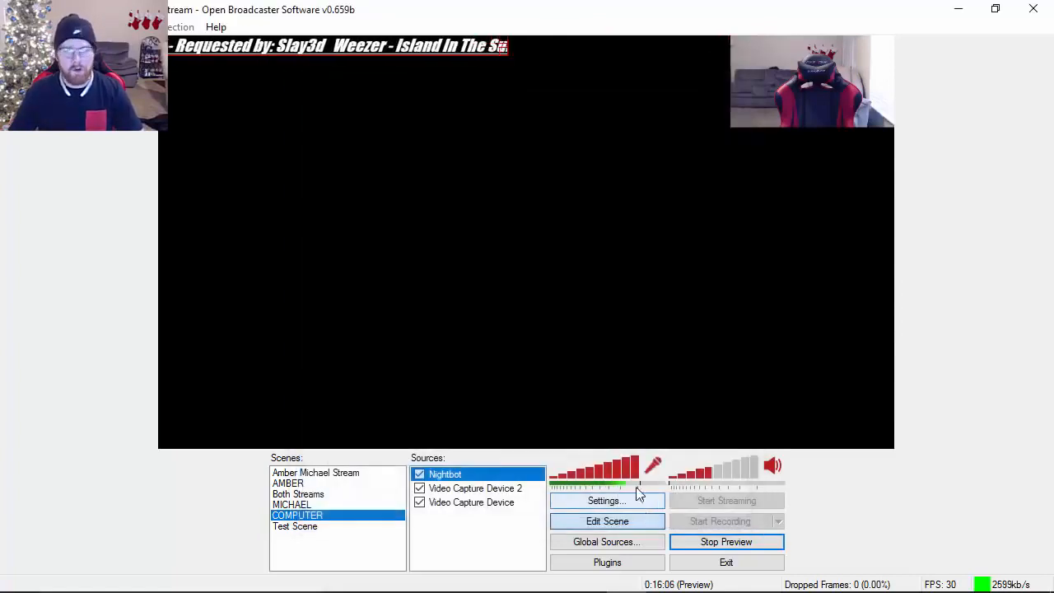